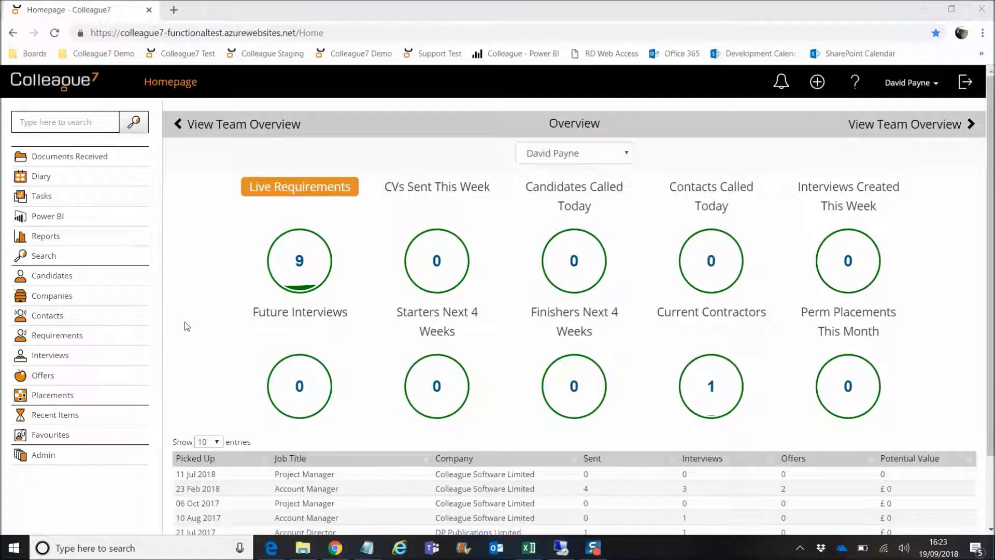
- Rerun the saved 'payne' surname search from the search history to list candidate results
left_click(41, 116)
key("Down")
key("Return")
left_click(136, 128)
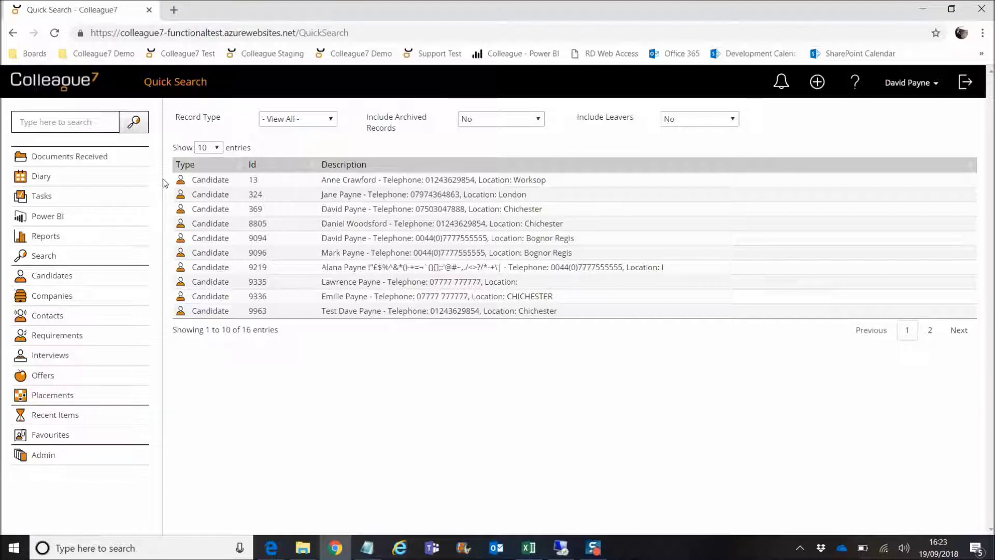
- Search for 'colleague' from the saved search history, returning 370 results
left_click(71, 123)
left_click(66, 173)
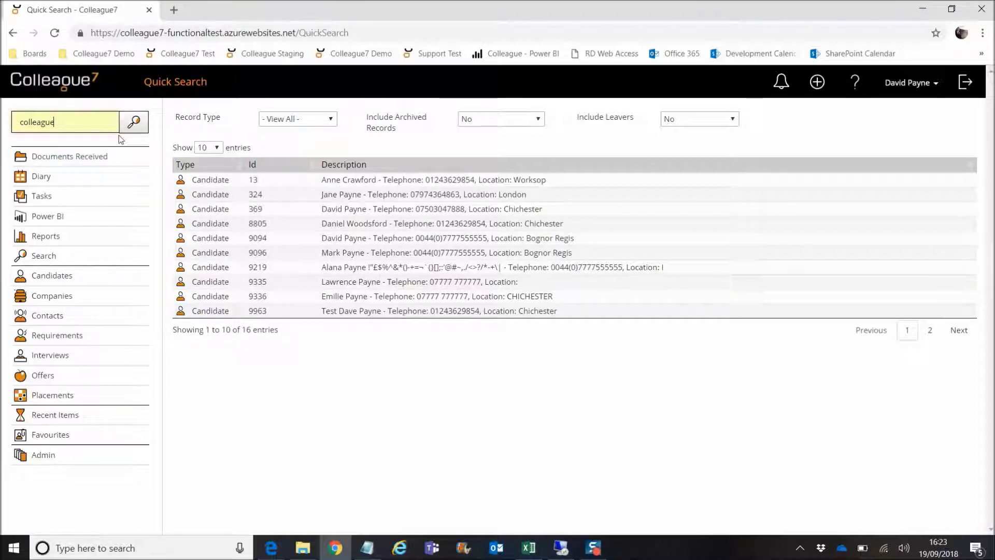
left_click(133, 124)
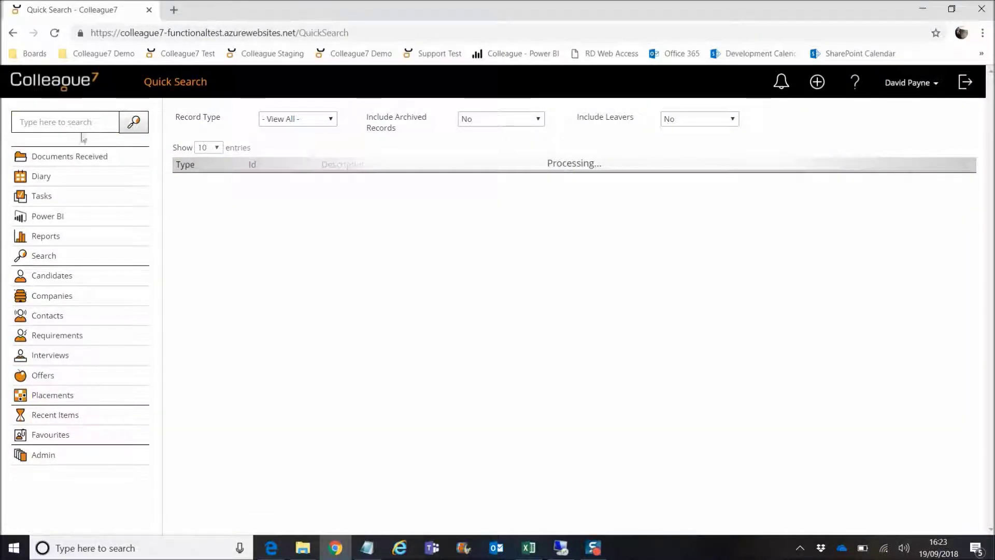
- Run the saved search for the user's e-mail address, finding 3 candidates and 4 contacts
left_click(78, 122)
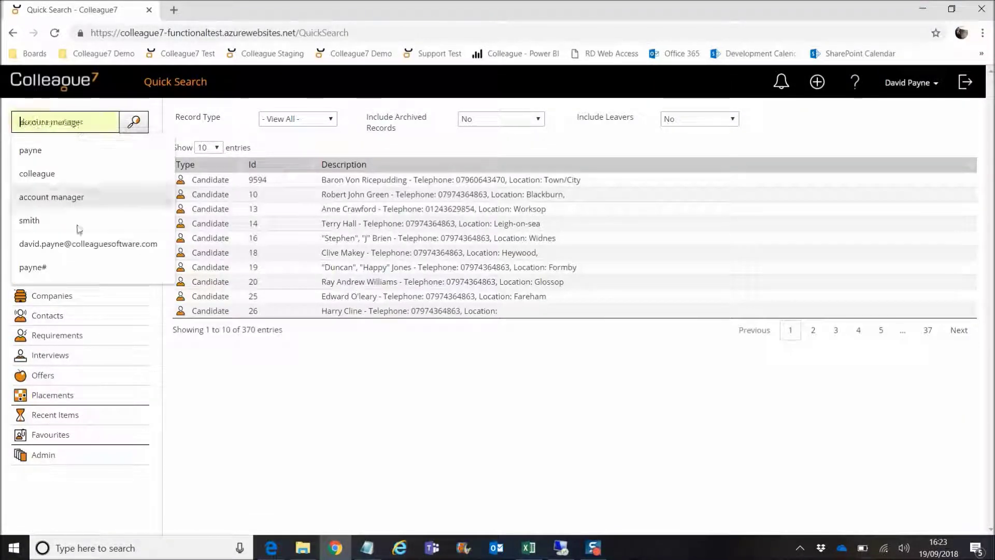
left_click(77, 244)
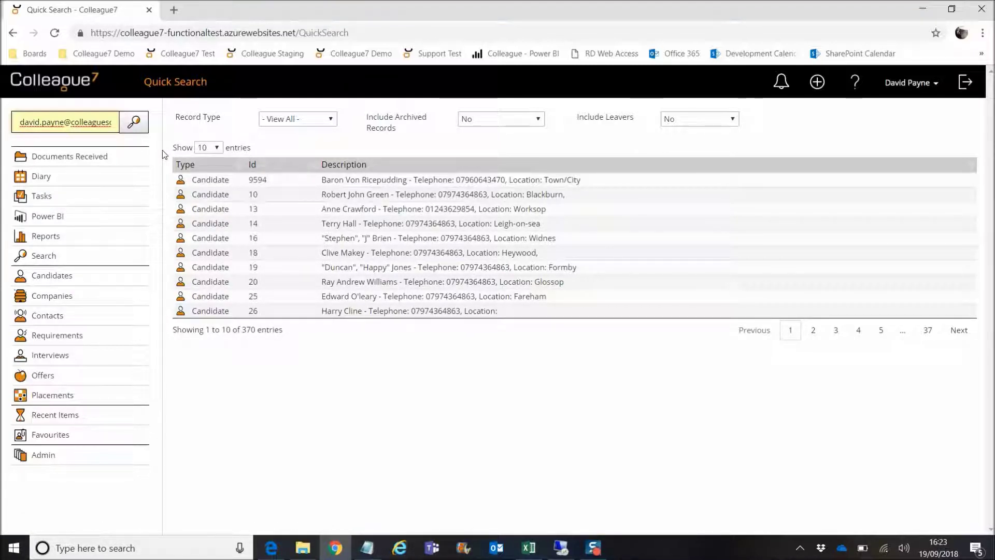
left_click(134, 122)
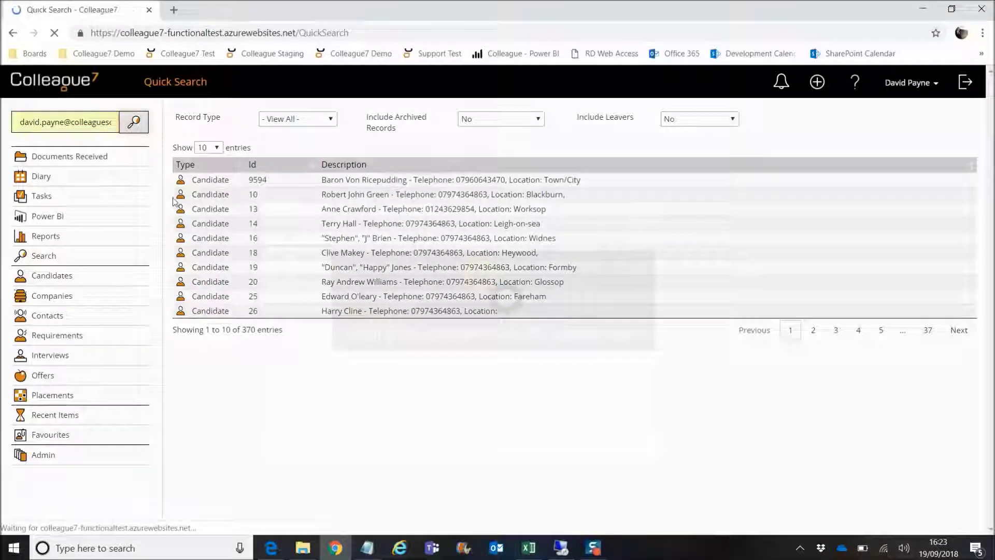
- Run a new quick search for 369
left_click(59, 119)
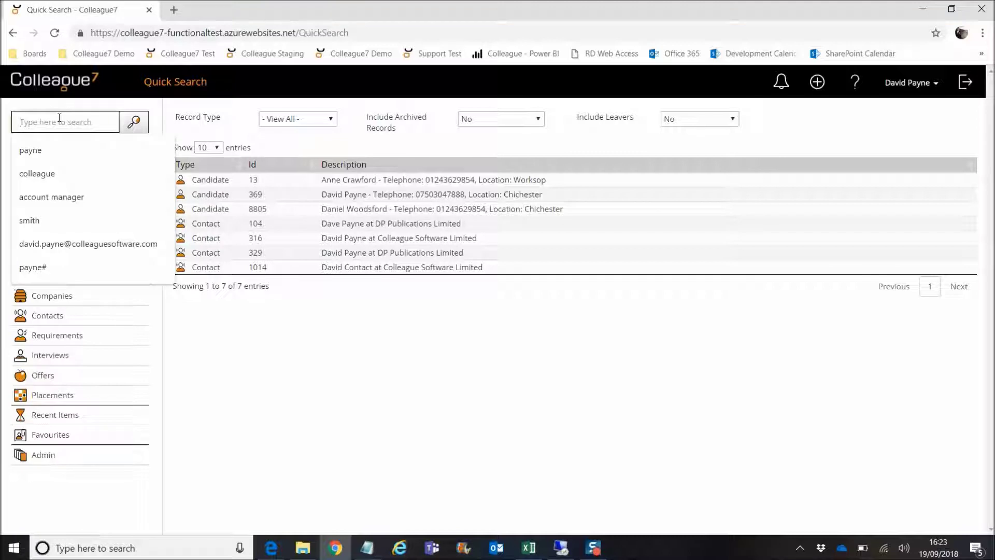
type("369")
key("Return")
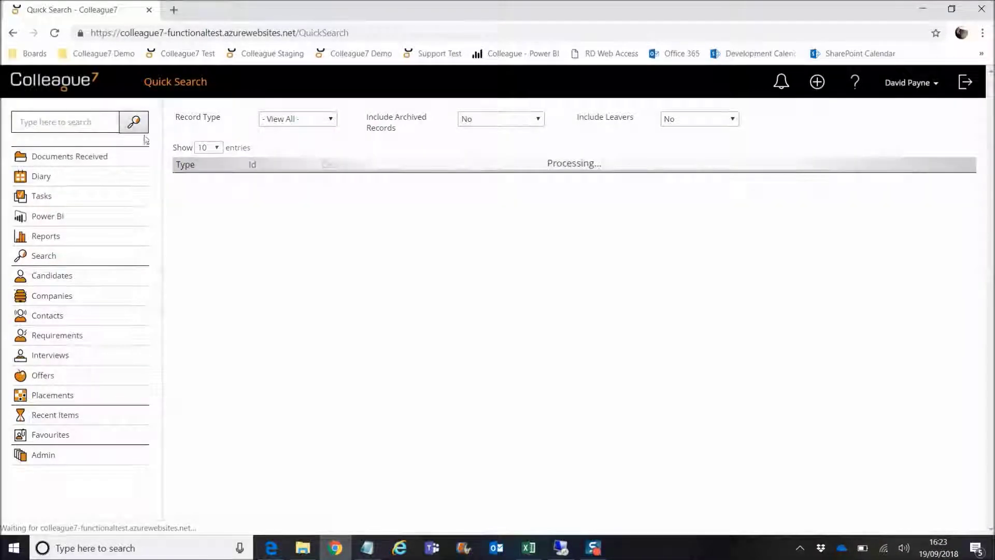
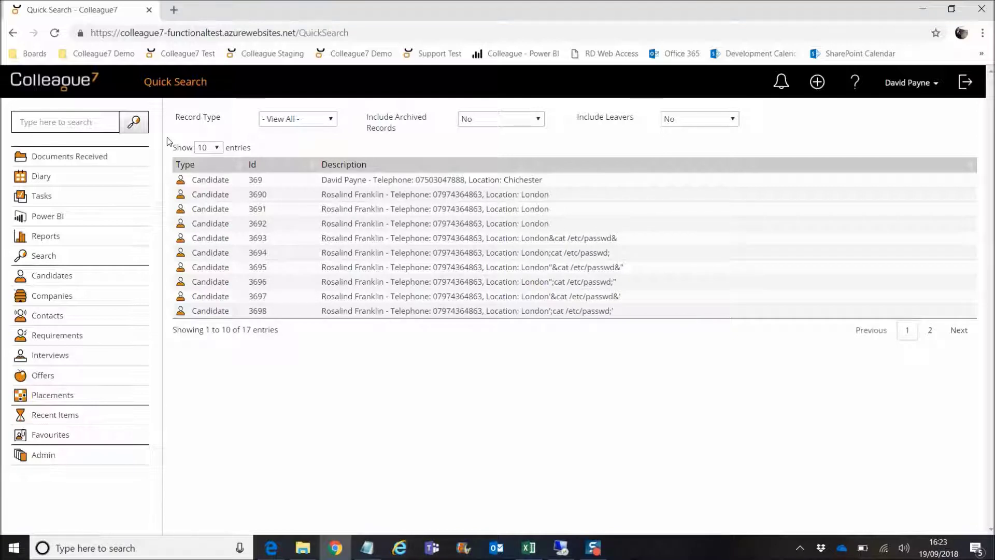
- Bring up the Release-Notes-18.09.01 PDF in Edge and scroll to section 3.5 on page 3
left_click(271, 547)
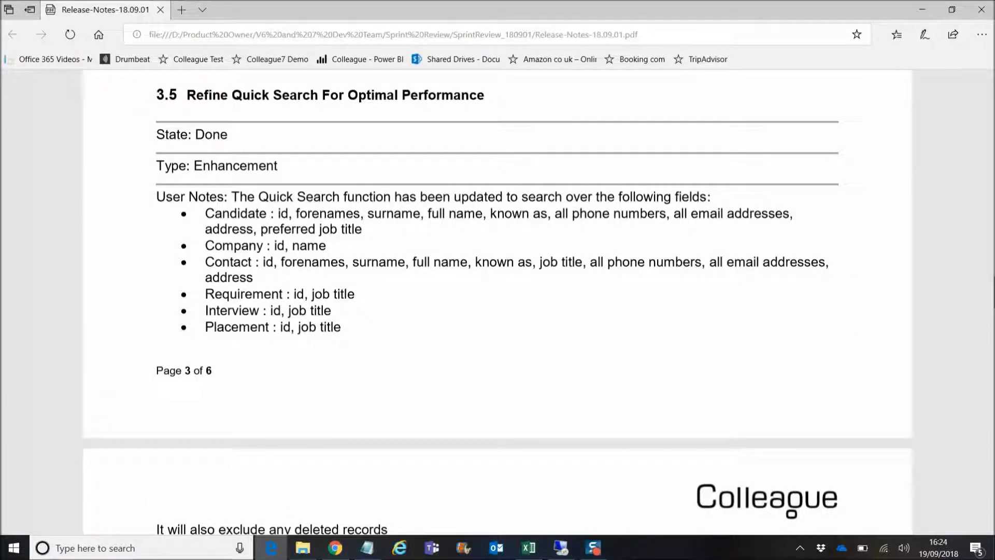
scroll(987, 208, "up", 10)
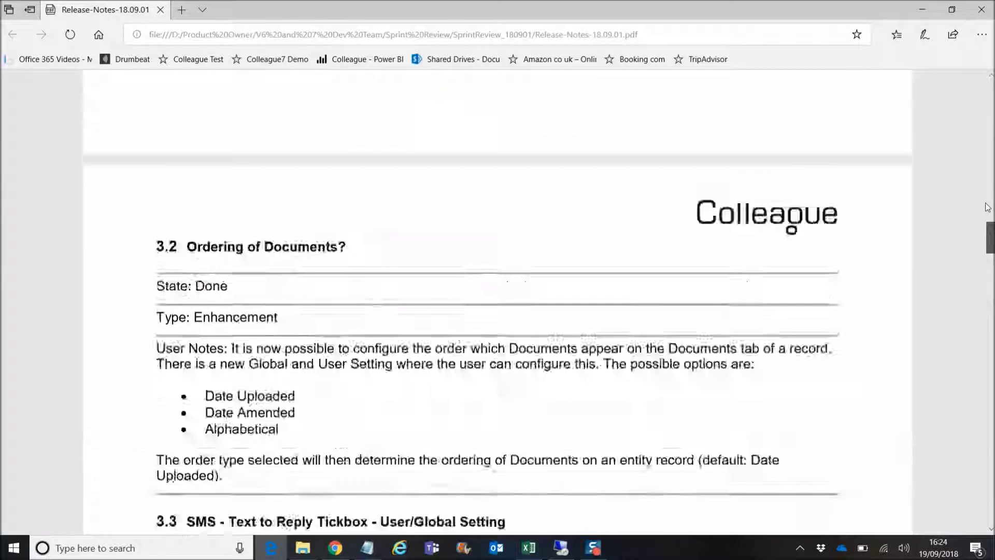
scroll(987, 207, "up", 15)
scroll(991, 110, "down", 10)
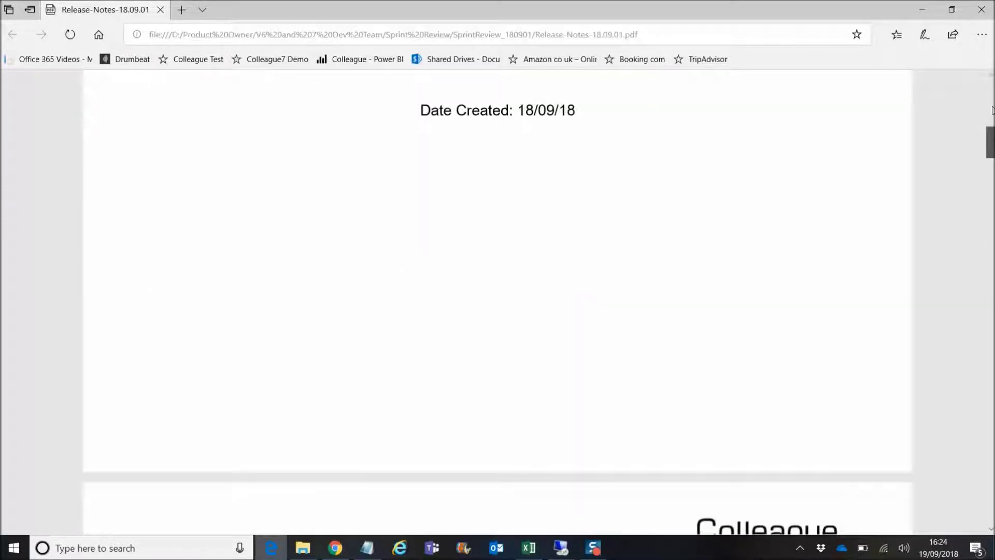
scroll(992, 111, "down", 20)
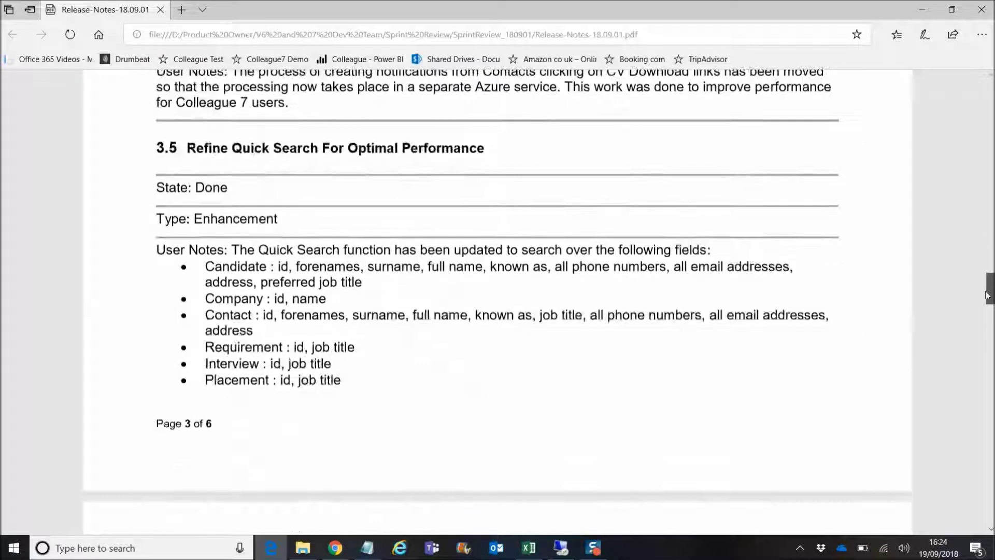
scroll(986, 295, "down", 1)
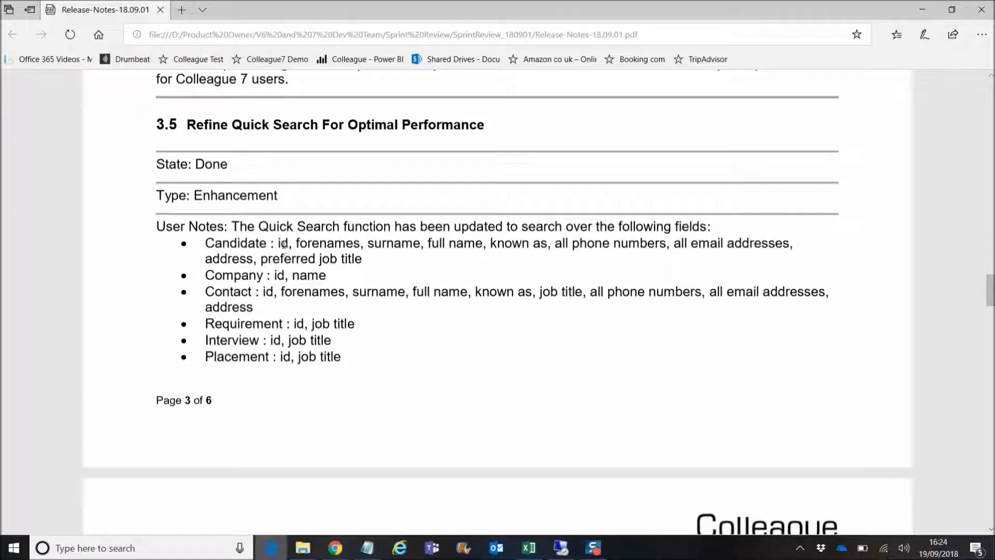
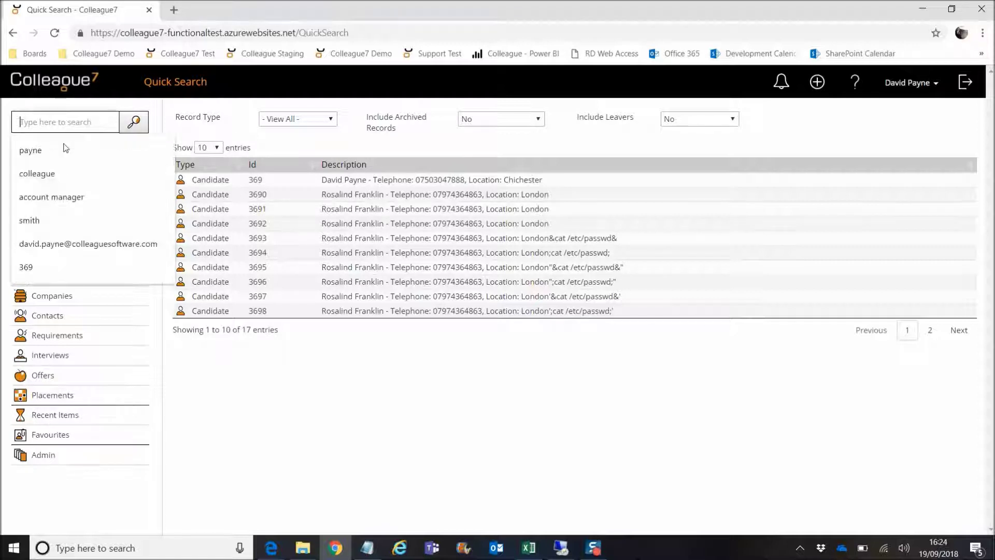
- Quick-search for 'colleague', check the CVs Sent This Week counter, then switch to the candidate record
left_click(37, 173)
left_click(133, 122)
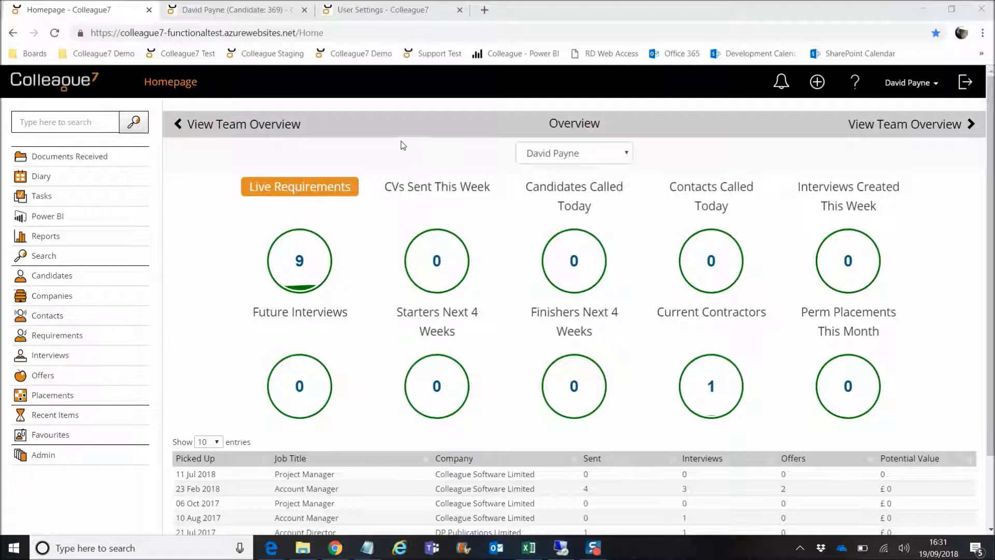
mouse_move(411, 192)
left_click(257, 12)
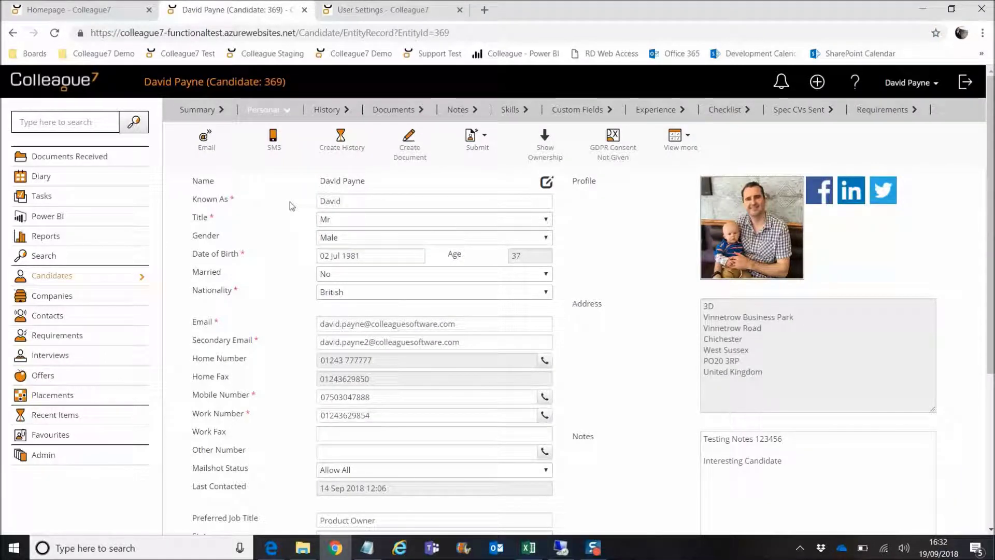
- Start a new SMS to the candidate and point out the allow-recipients-to-reply option
left_click(273, 139)
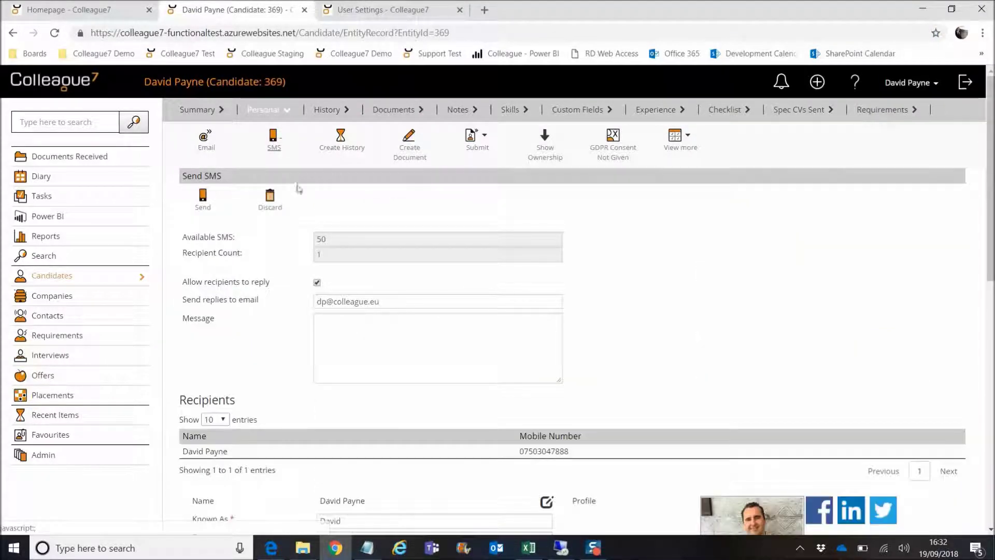
left_click_drag(189, 287, 273, 287)
left_click(282, 288)
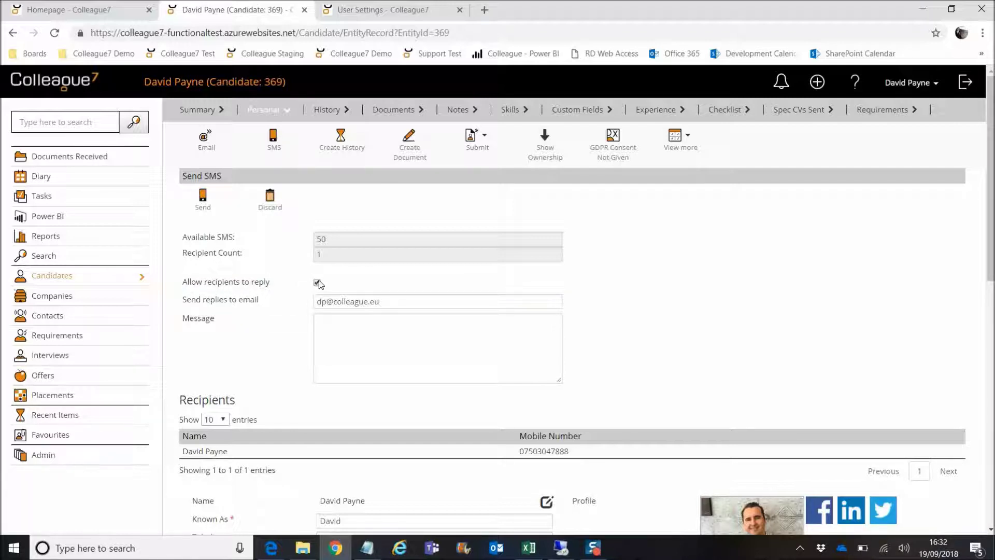
- In User Settings, keep the Integrations SMS reply default at Yes
left_click(384, 19)
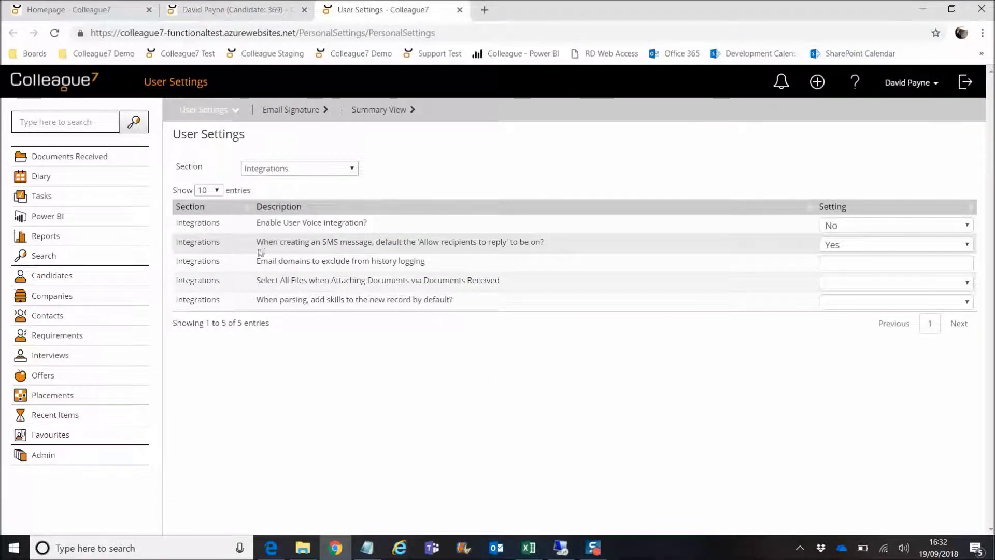
left_click_drag(256, 242, 550, 248)
left_click(551, 248)
left_click(846, 250)
left_click(843, 250)
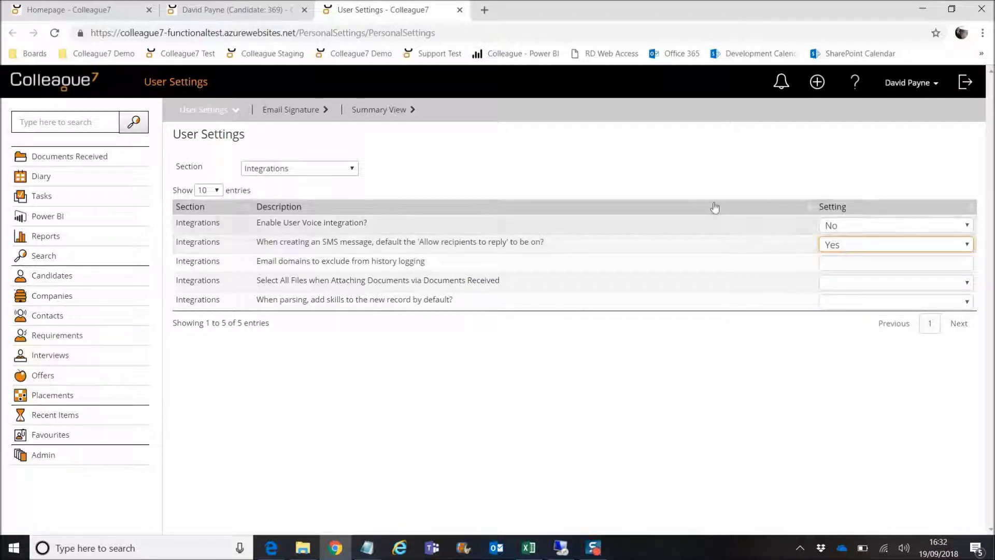
- Return to the candidate's SMS form and discard the draft
left_click(243, 16)
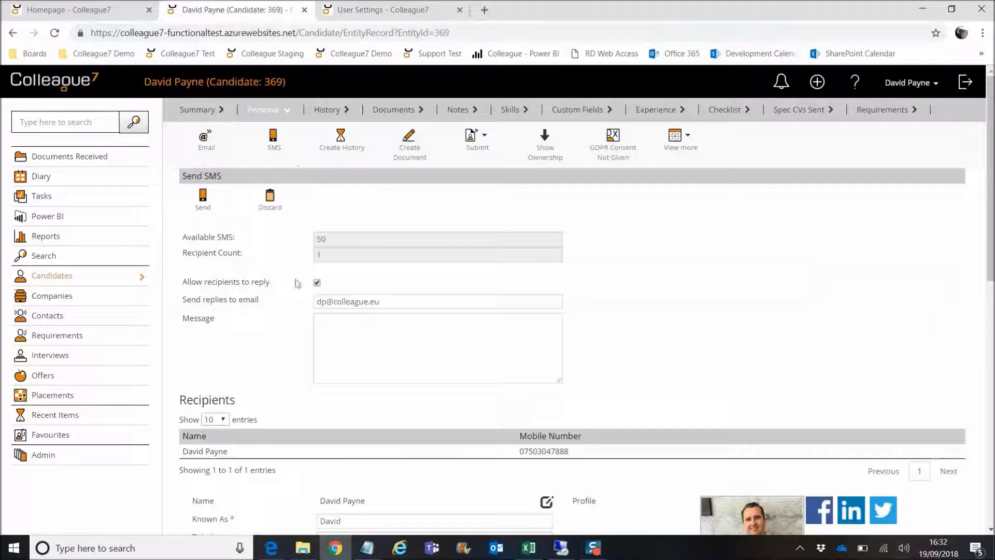
left_click(317, 282)
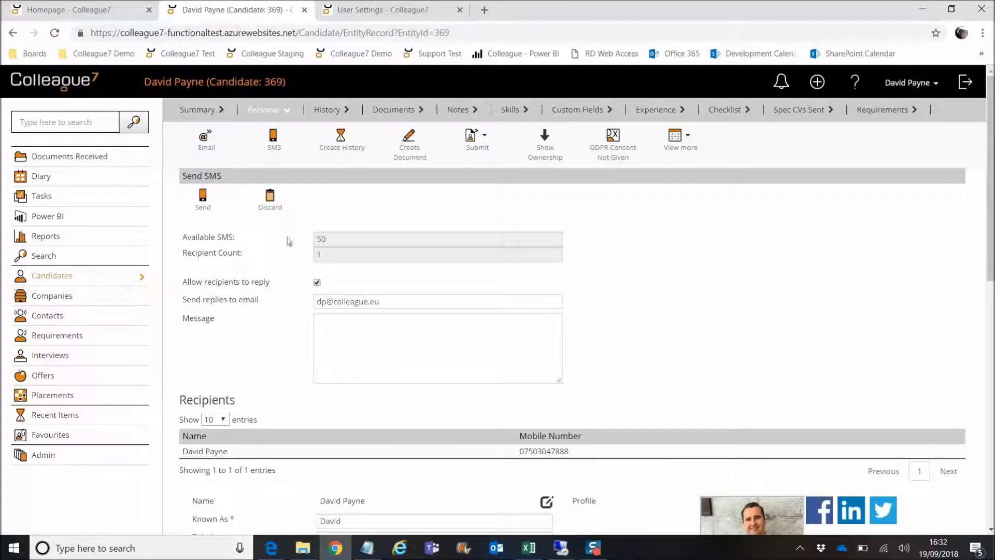
left_click(270, 205)
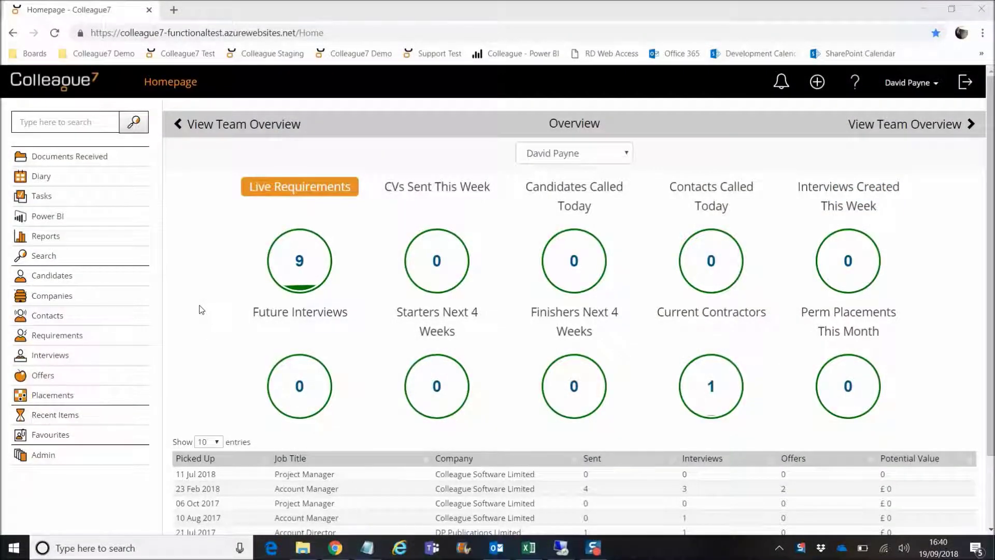
- Open the Documents Received inbox and preview the Test Email
left_click(89, 160)
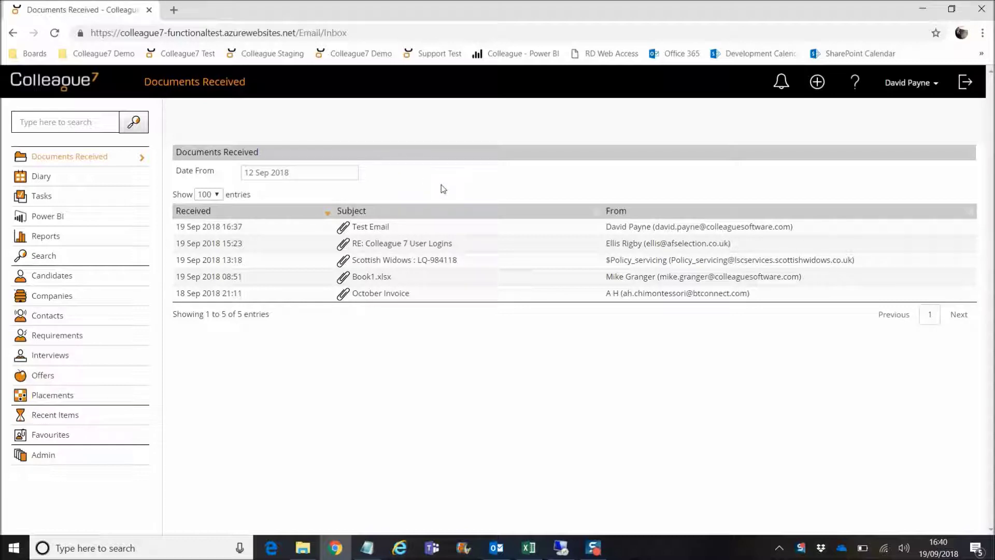
left_click(390, 227)
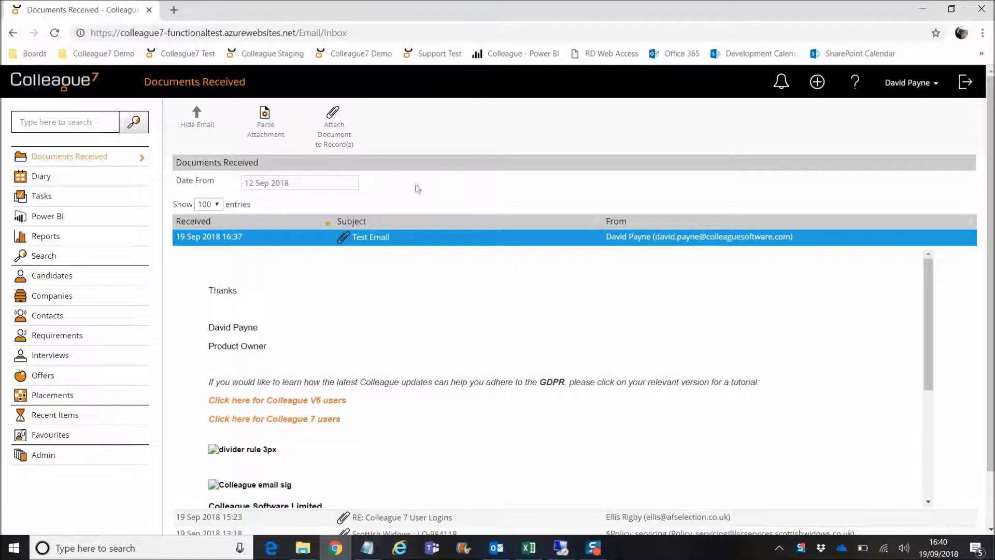
- Start attaching the email's documents and search records by the sender's surname instead of 'colleague'
left_click(334, 135)
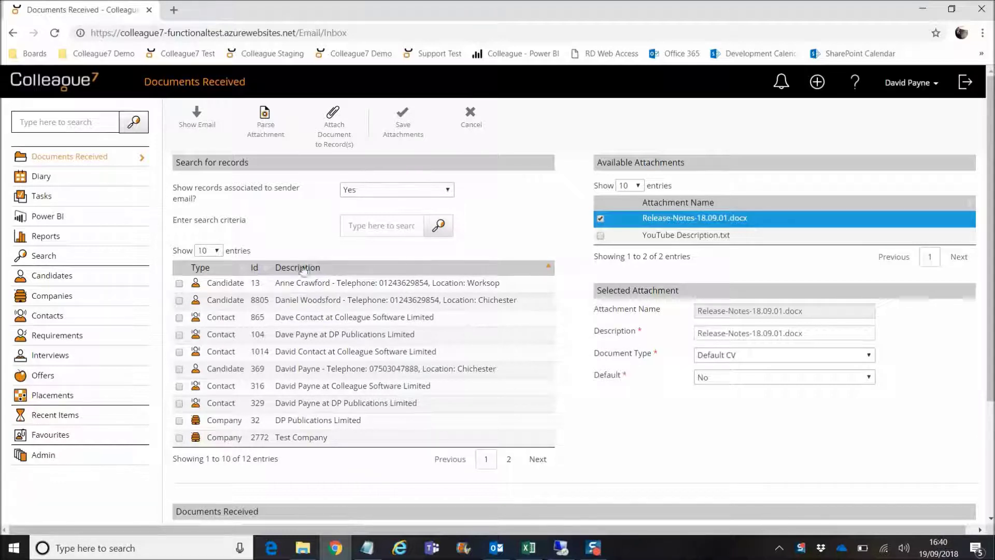
left_click(390, 227)
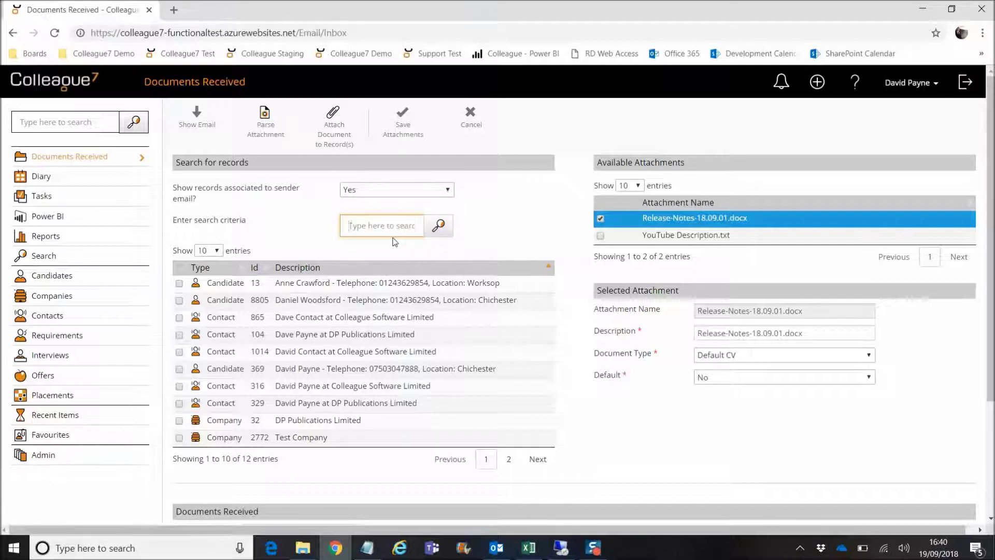
type("colleague")
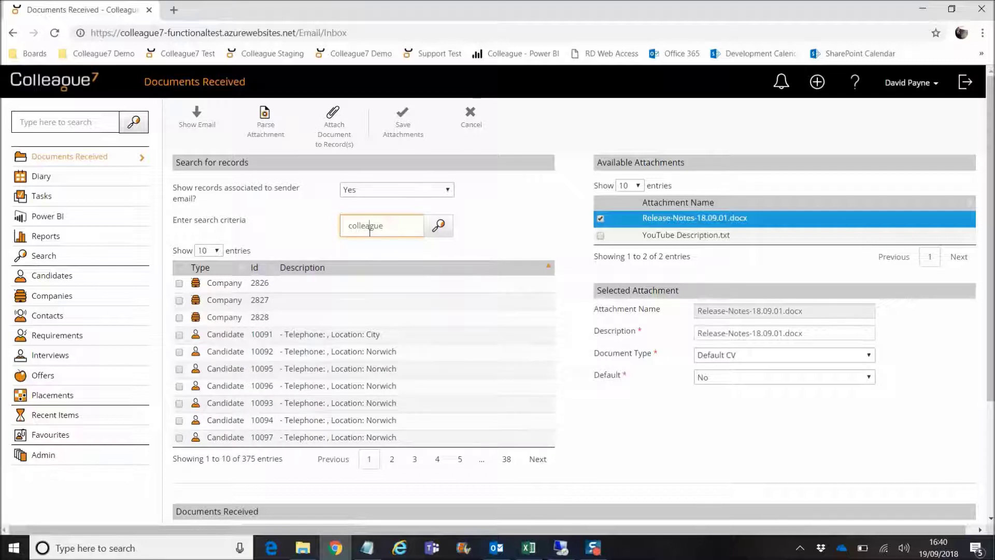
double_click(370, 230)
key("BackSpace")
type("payne")
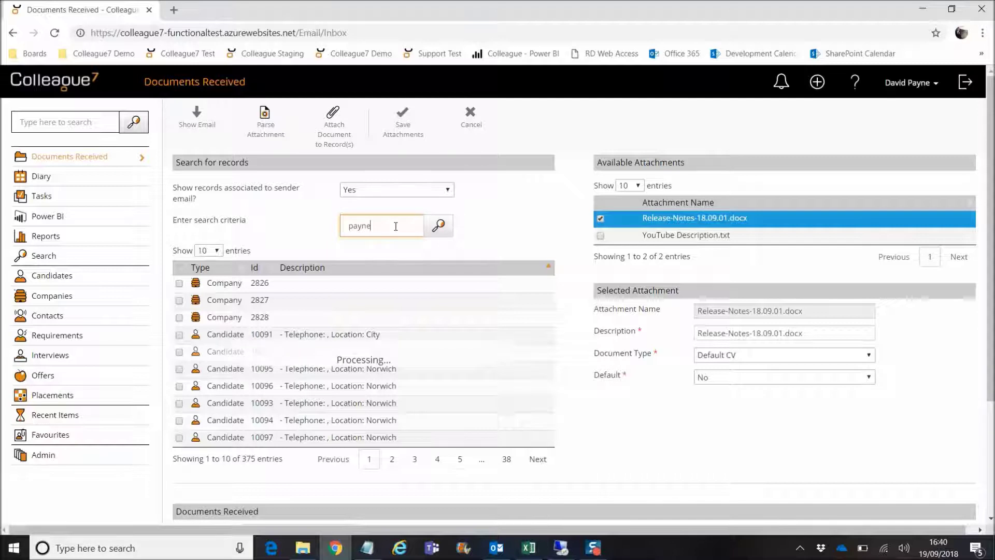
left_click(201, 198)
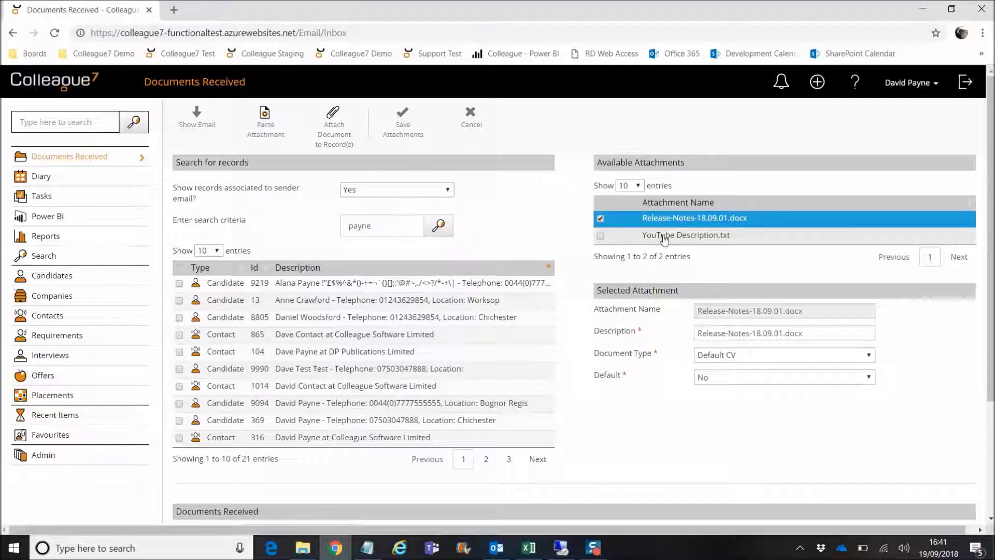
left_click(696, 241)
- Compare the details of the Release-Notes-18.09.01.docx and YouTube Description.txt attachments
left_click(760, 237)
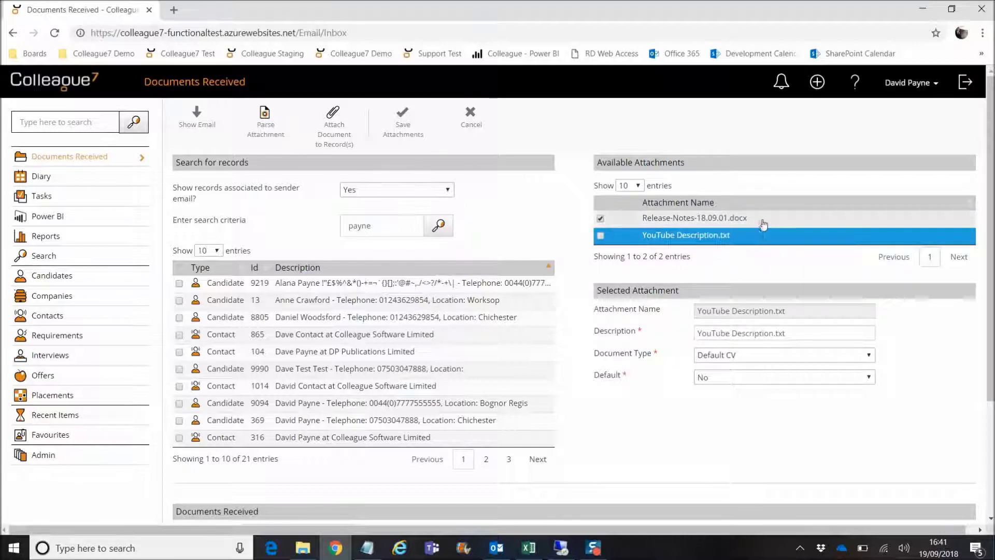
left_click(764, 223)
left_click(765, 223)
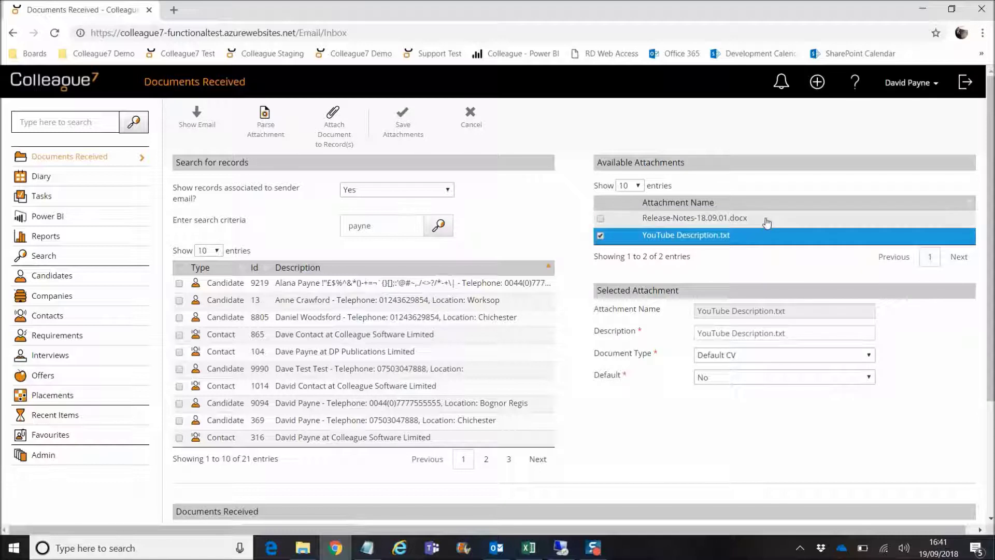
left_click(766, 222)
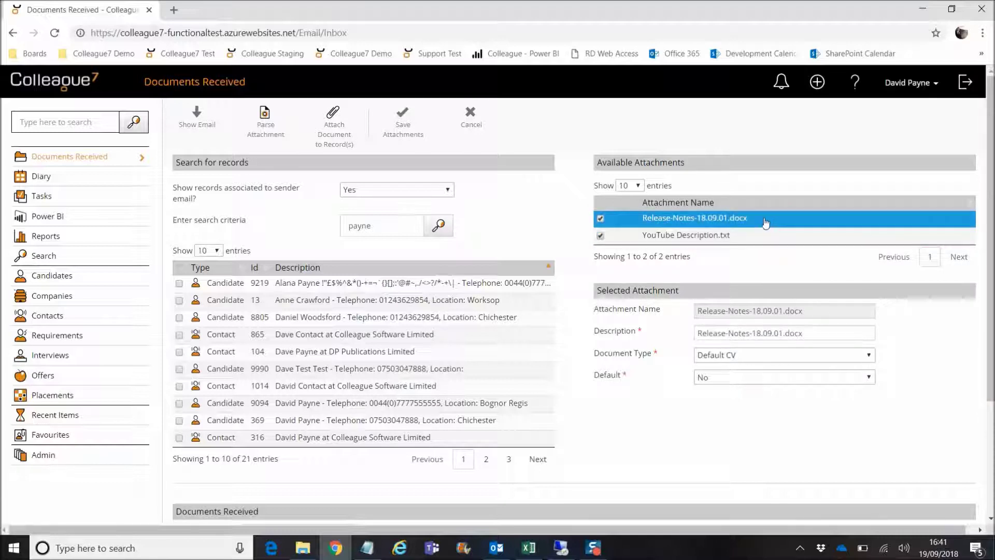
left_click(602, 222)
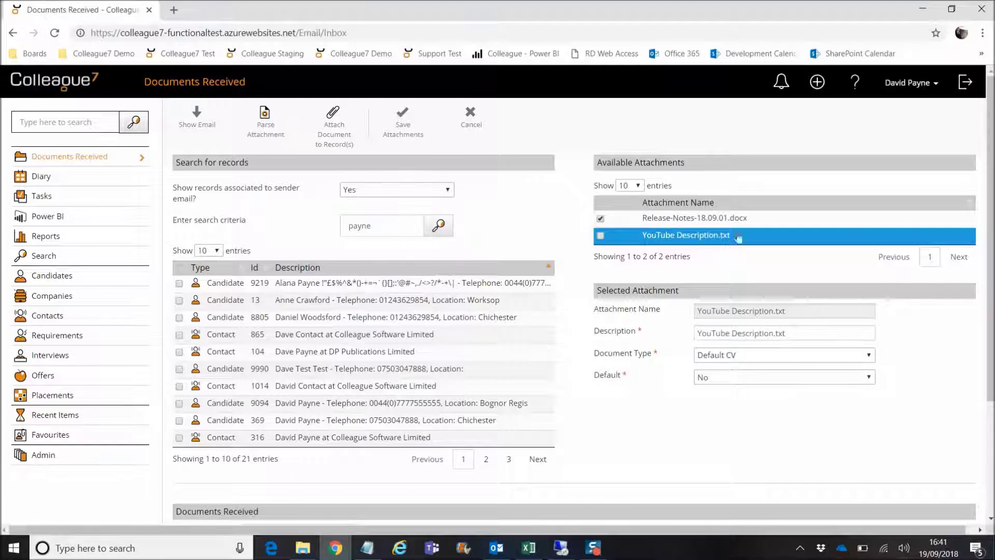
left_click(768, 222)
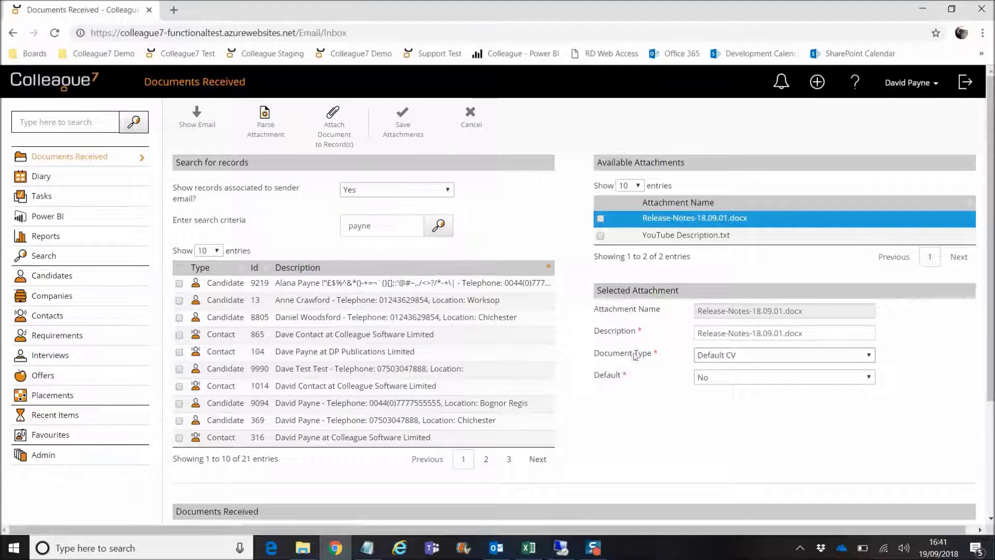
left_click(749, 235)
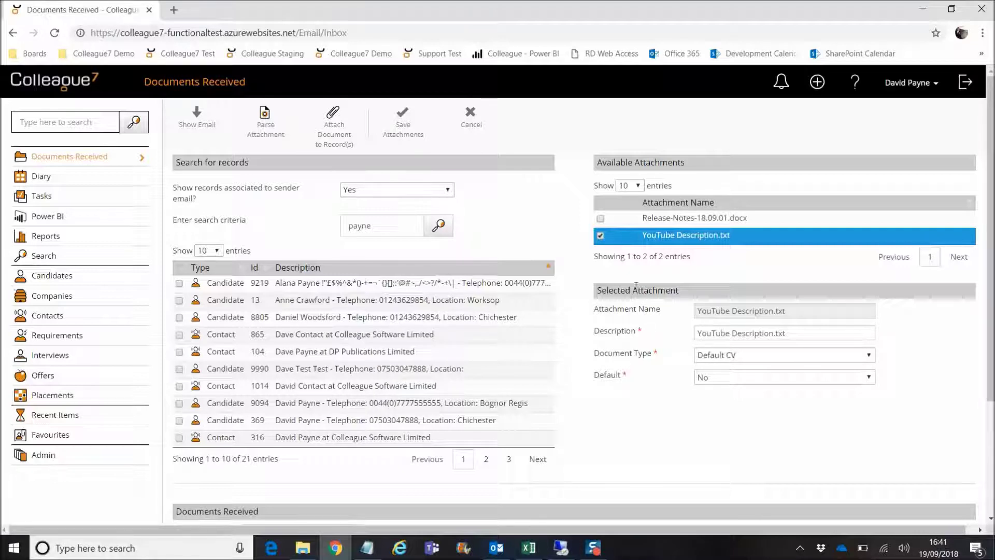
- Save Release-Notes-18.09.01.docx to the DP Publications Limited contact record
left_click(601, 219)
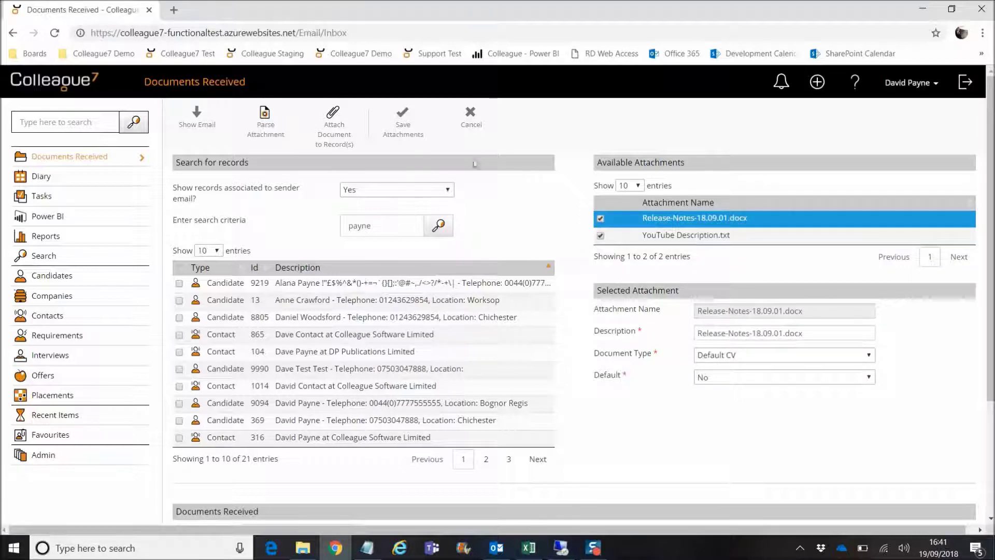
left_click(435, 353)
left_click(414, 125)
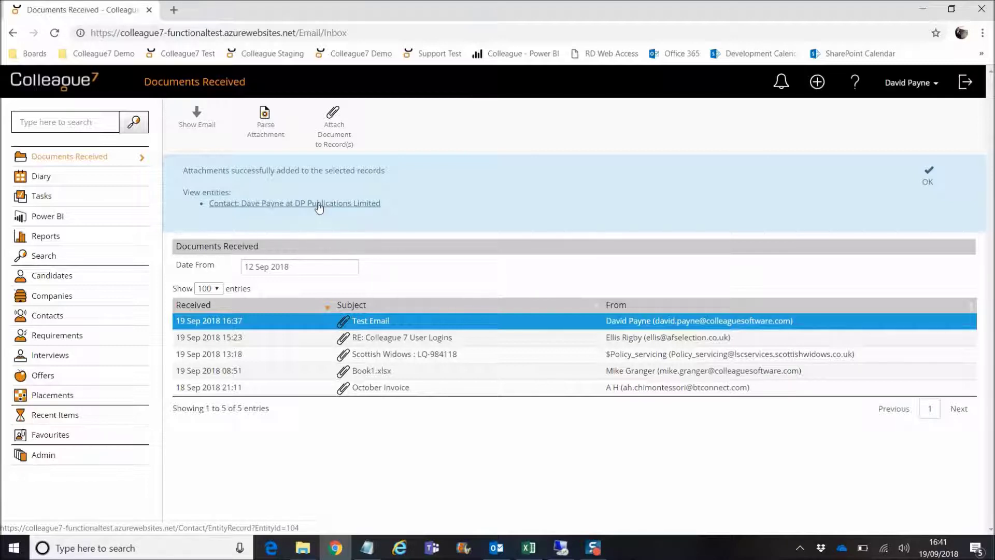
- Dismiss the attachments-added success confirmation
left_click(927, 175)
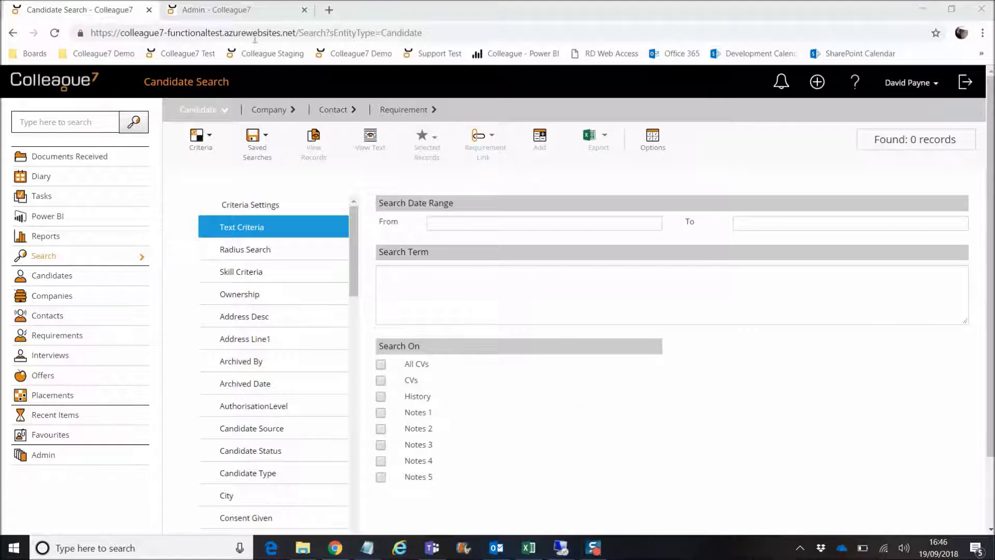
- In Admin's Search Settings, change the search timeout from 45 to 1 second
left_click(246, 10)
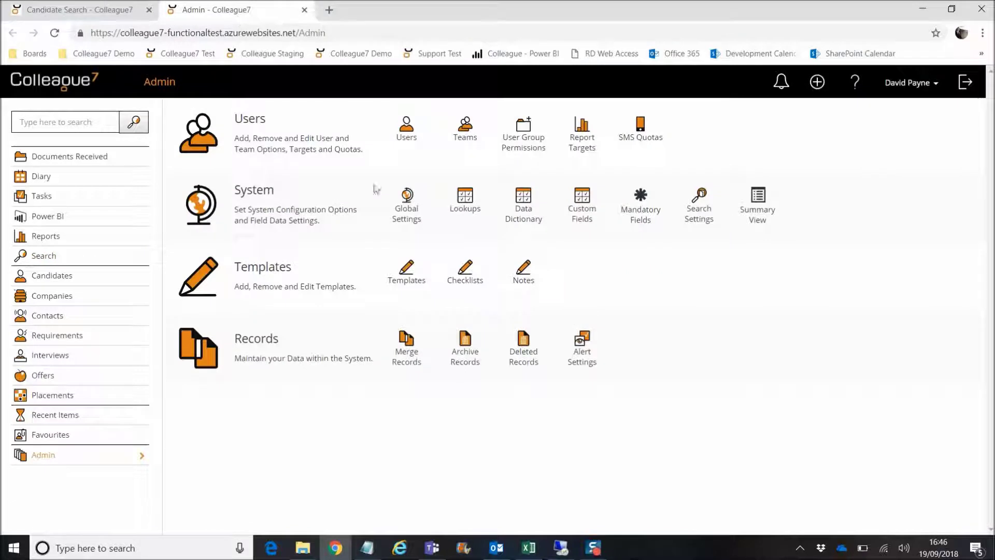
left_click(698, 216)
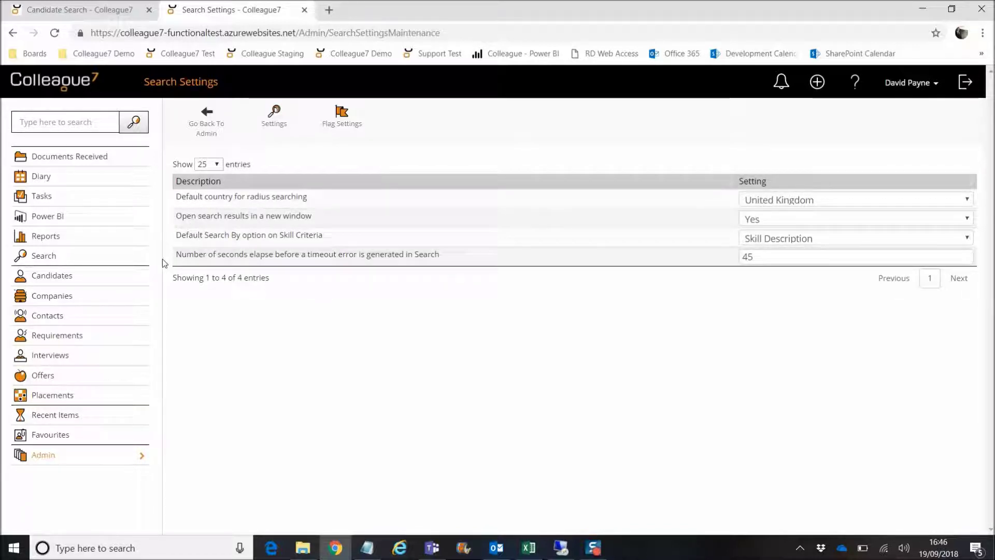
left_click_drag(175, 255, 281, 258)
left_click(281, 258)
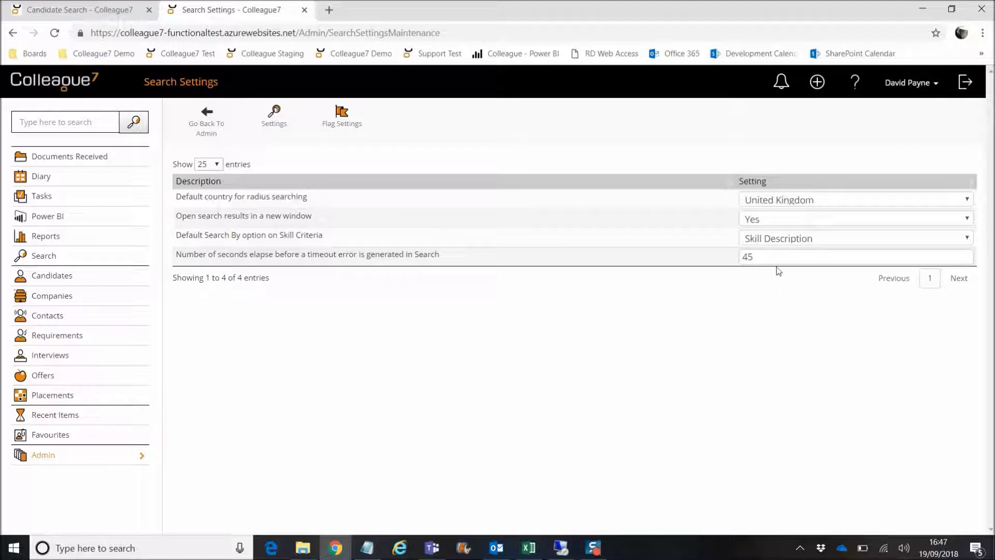
double_click(746, 257)
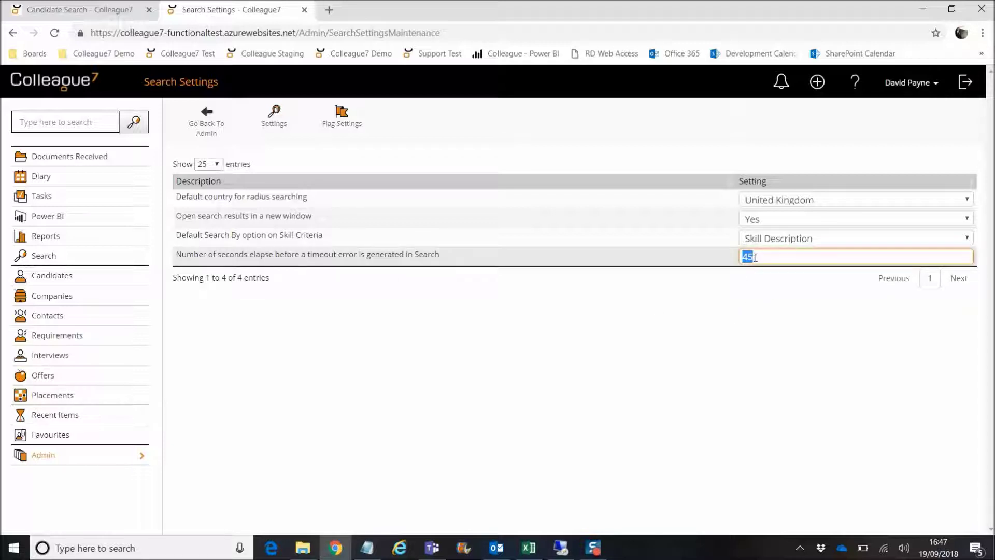
type("1")
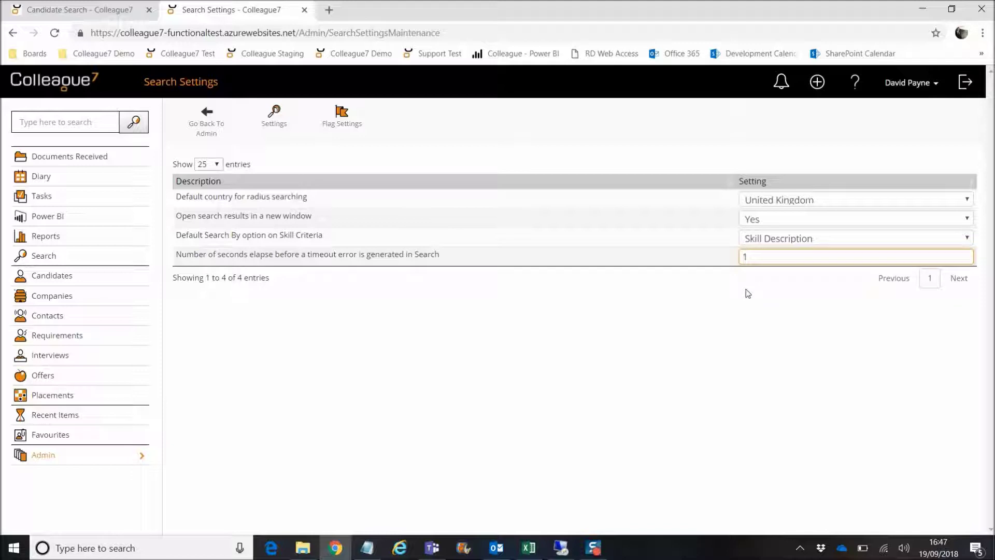
left_click(758, 290)
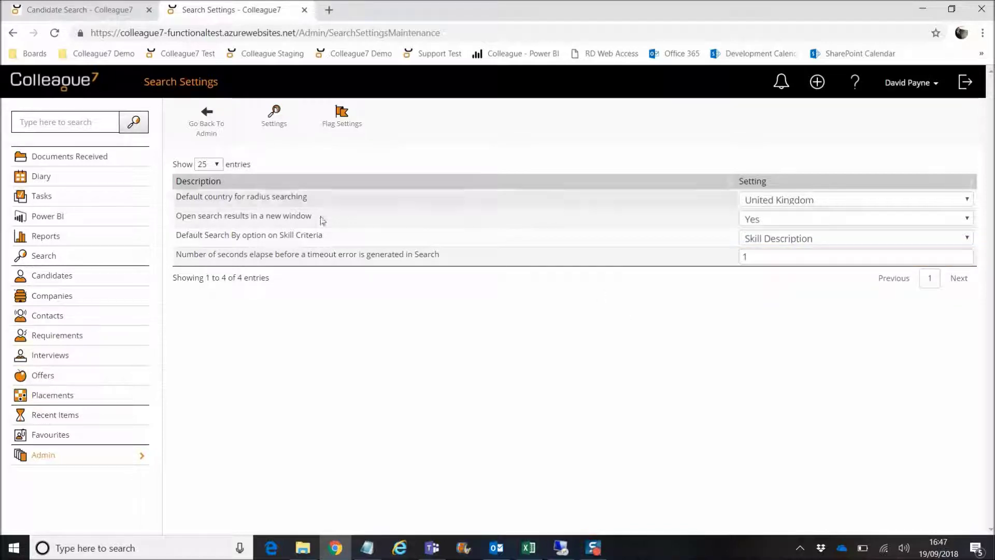
- Run a 50-mile radius candidate search around a UK postcode, then return to Search Settings
left_click(102, 14)
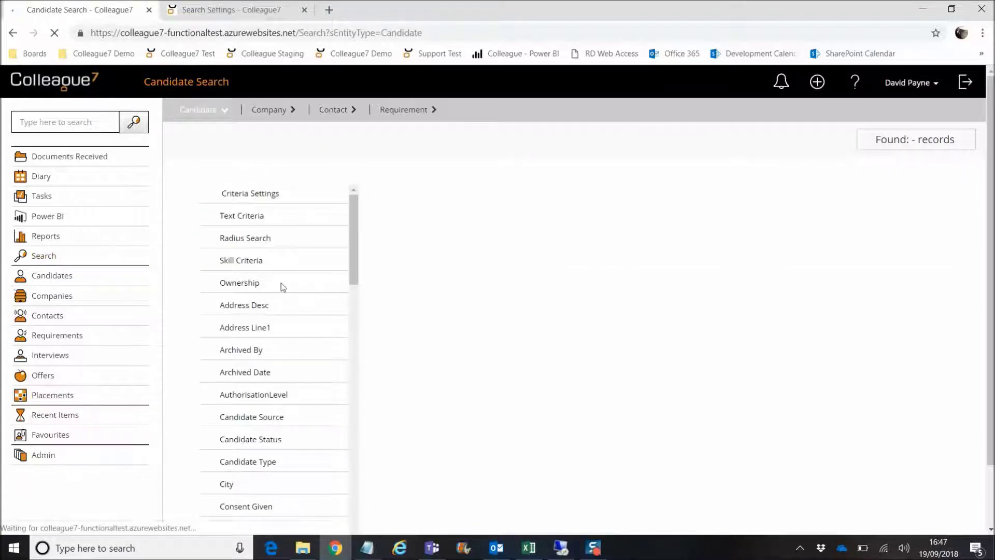
left_click(271, 254)
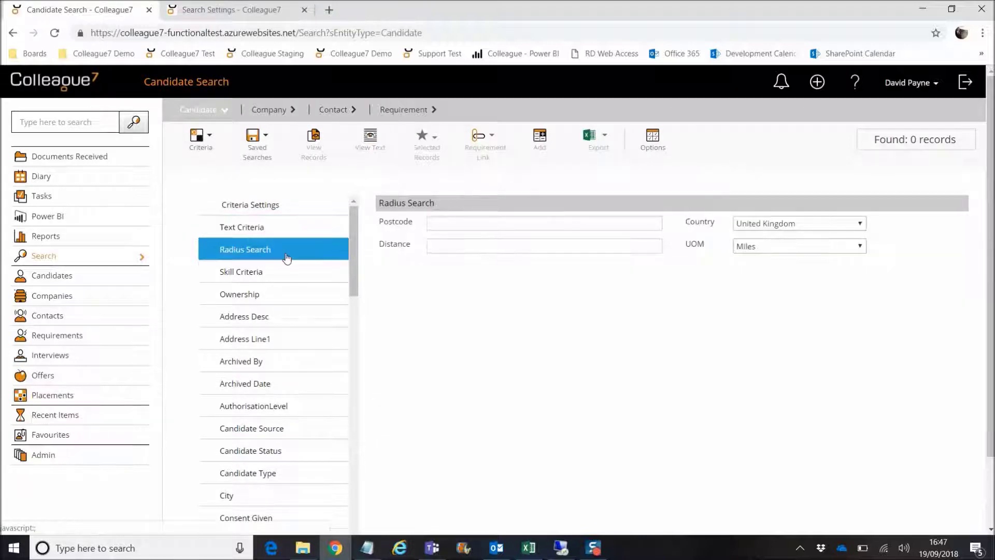
left_click(457, 225)
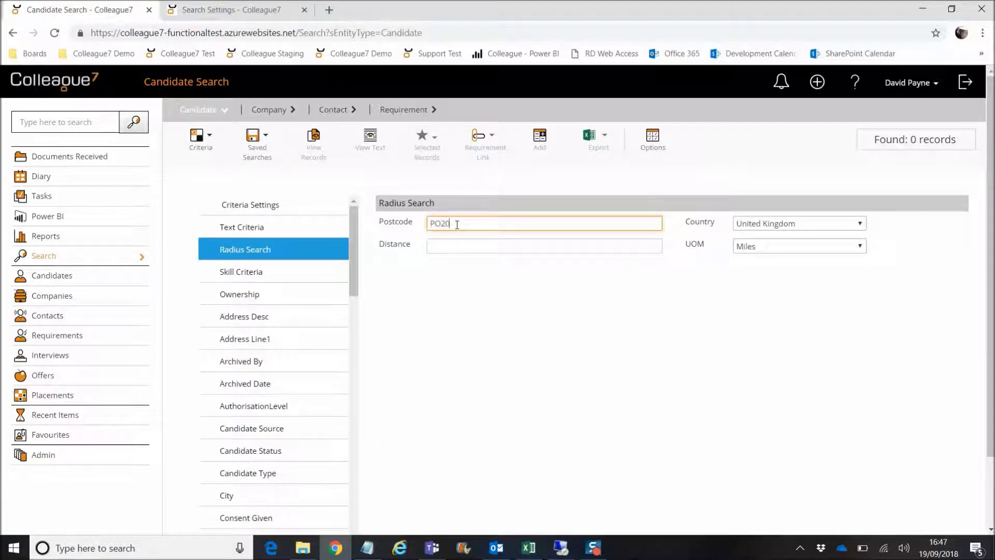
type("PO20 3RJ")
left_click(447, 245)
type("50")
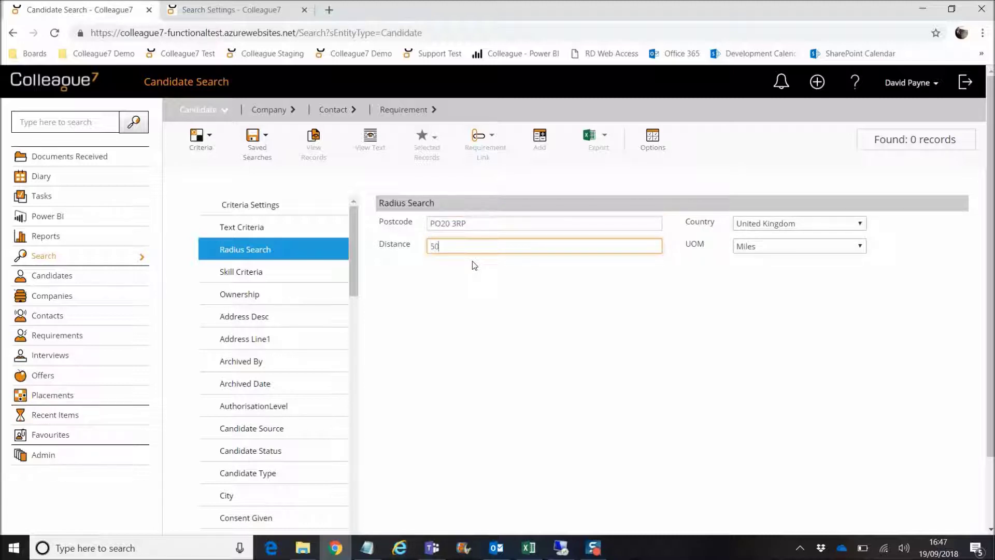
key("Tab")
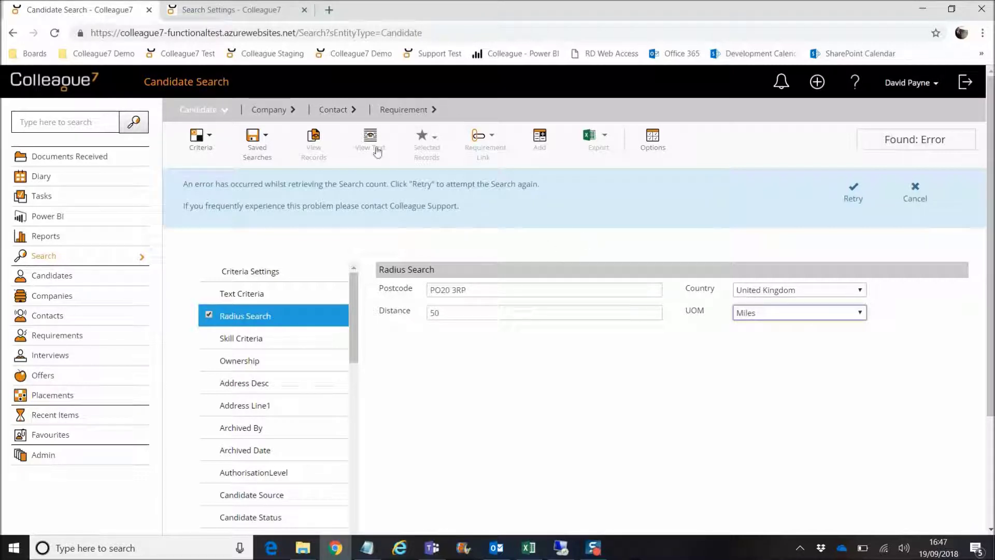
left_click(222, 10)
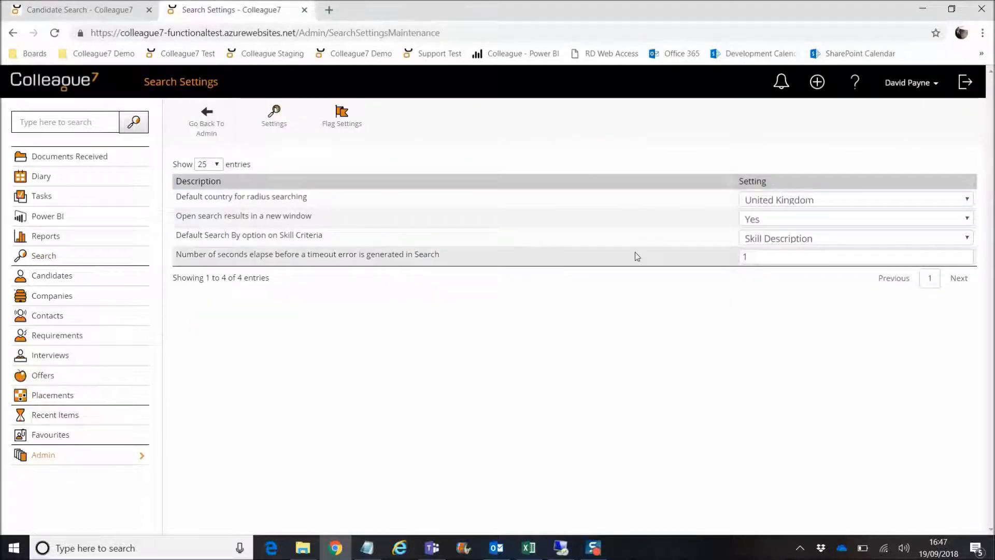
- Restore the search timeout to 45 seconds and confirm the saved value
left_click(745, 257)
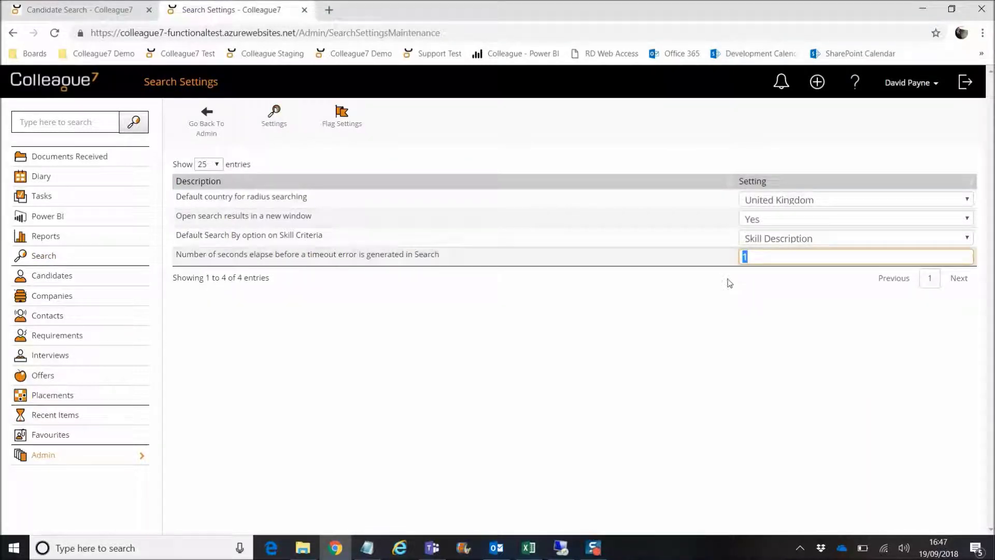
type("45")
left_click(721, 329)
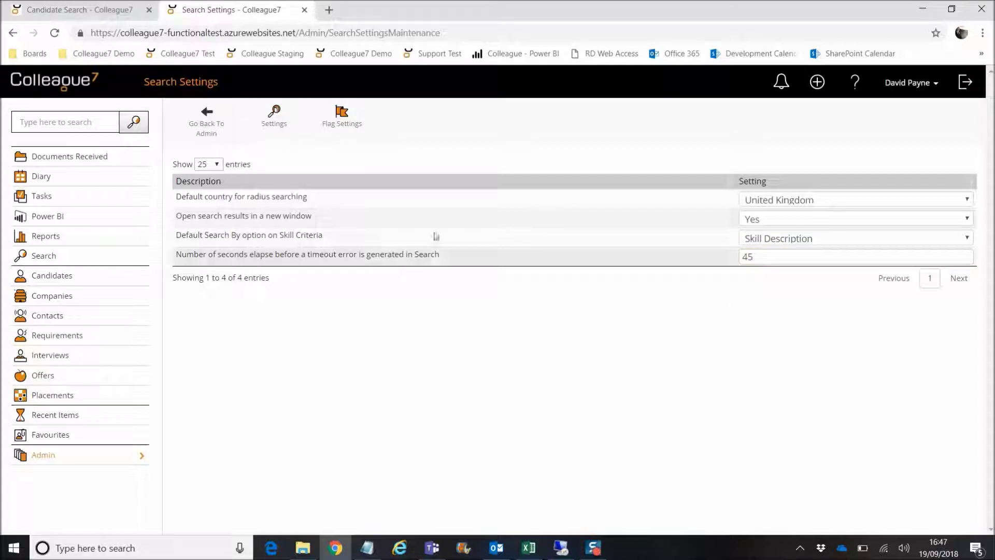
left_click(753, 258)
left_click(761, 294)
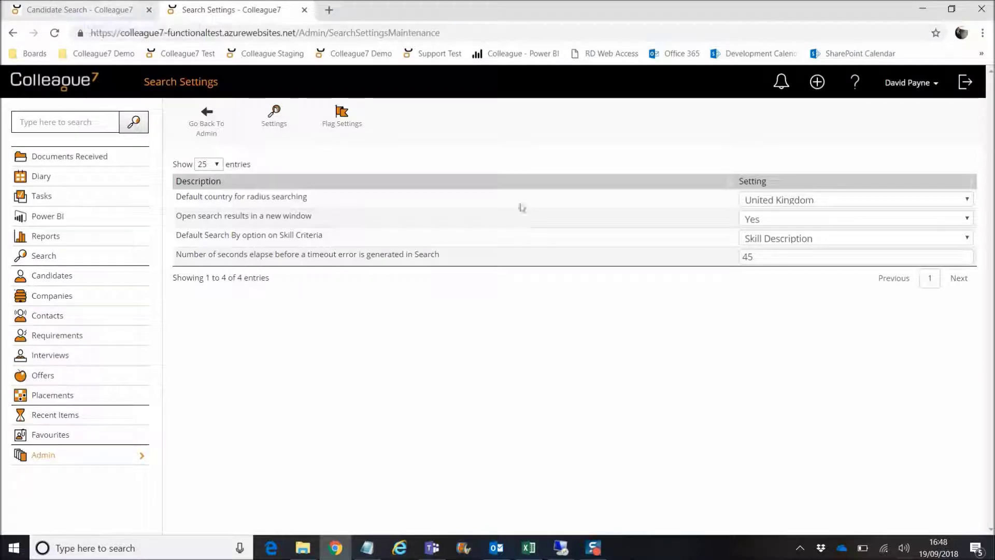
left_click(758, 259)
double_click(758, 256)
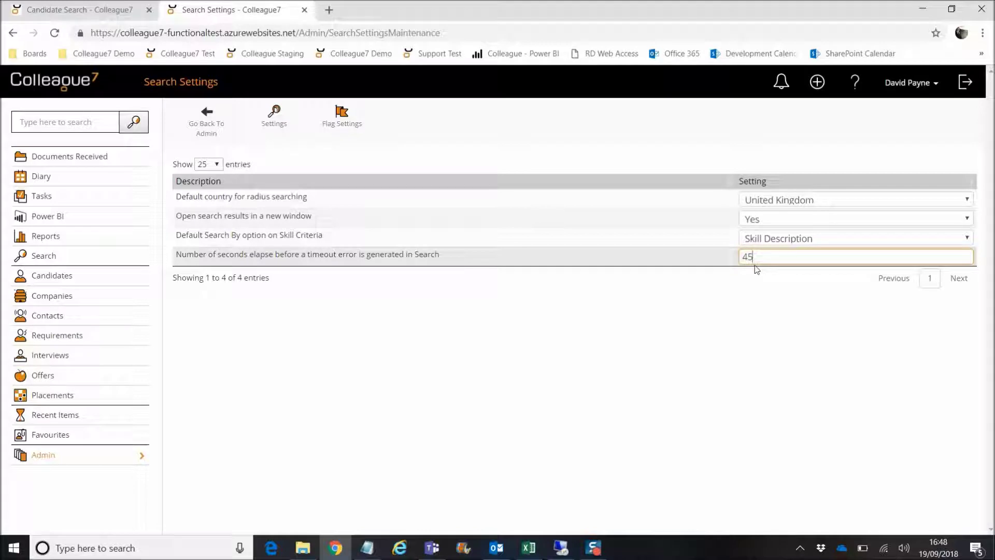
- Switch between the Candidate Search and Search Settings tabs to recheck the search error
left_click(84, 11)
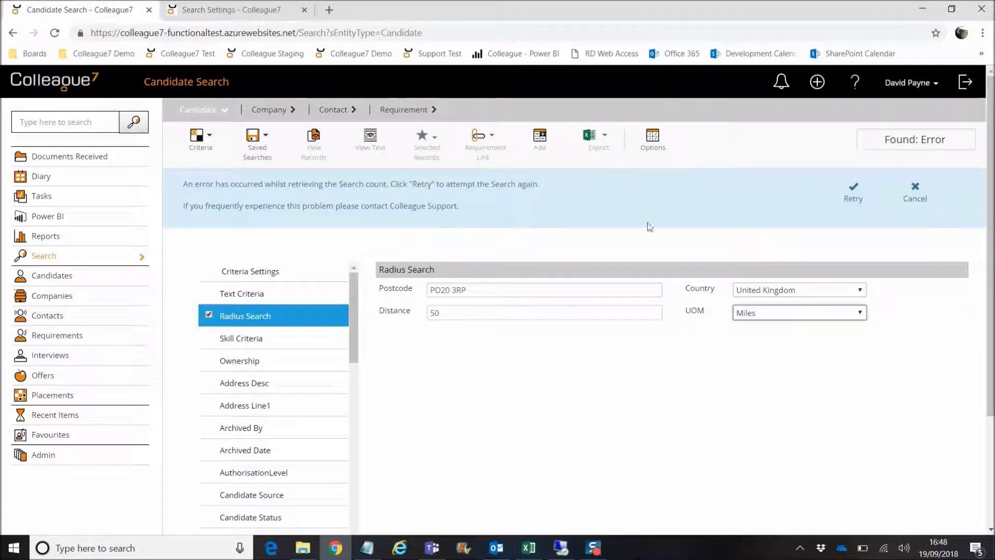
left_click(224, 11)
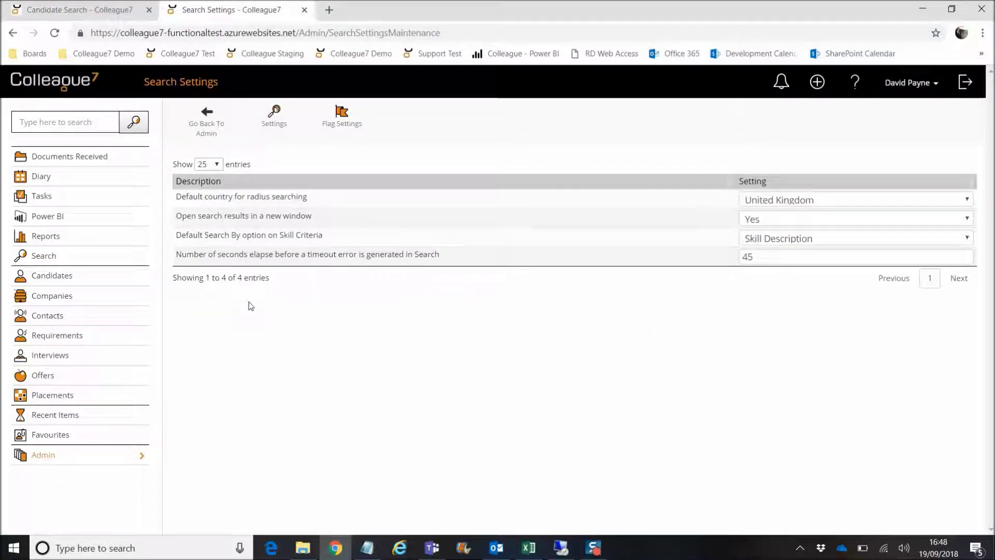
left_click(72, 10)
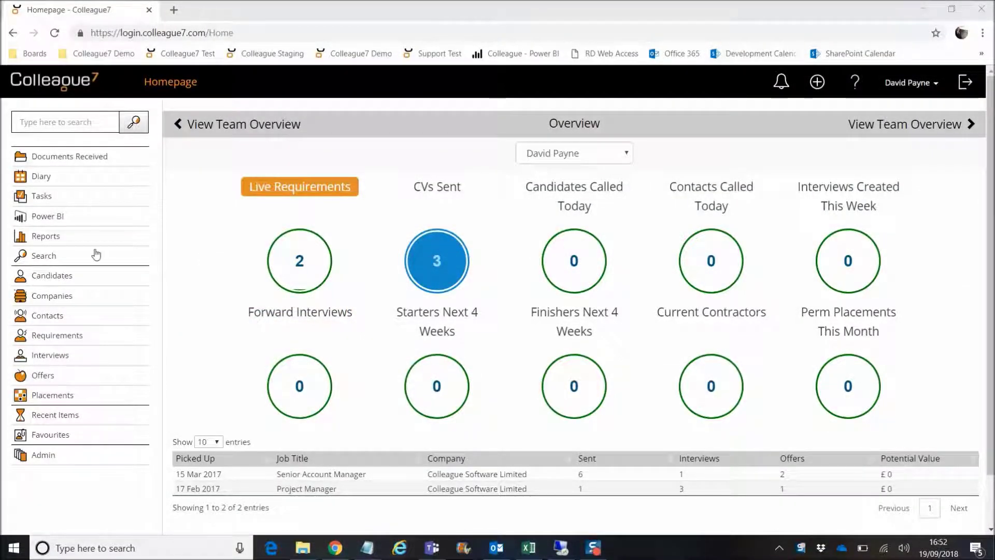
- Open Reports and pick 1001 - Company Activity from the report list
left_click(50, 239)
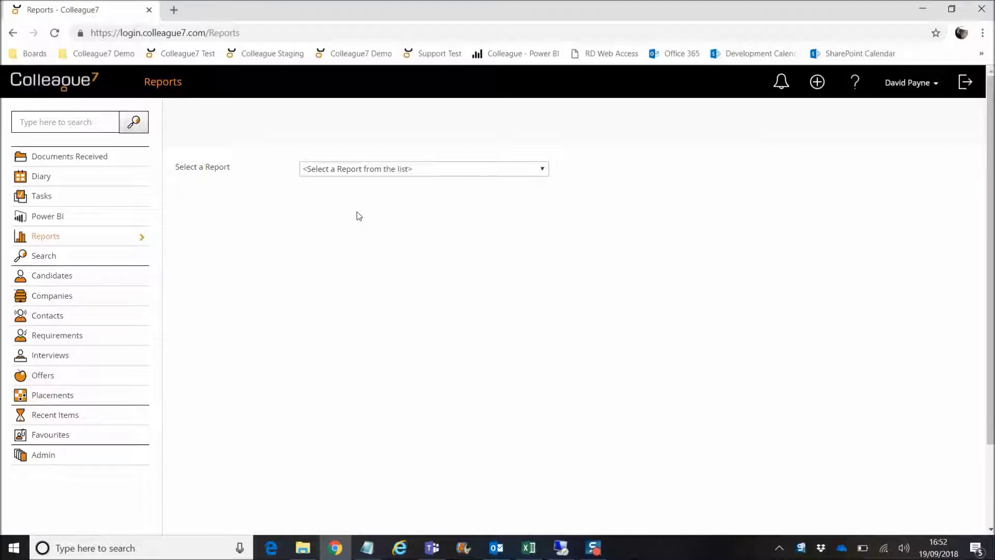
left_click(389, 171)
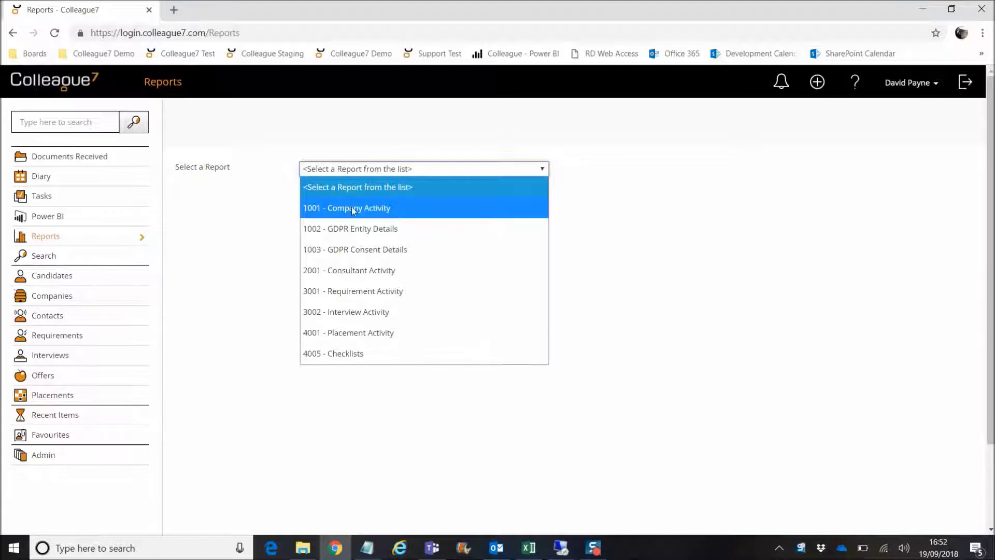
- Choose the Company Activity report and enter Company ID 1
left_click(366, 213)
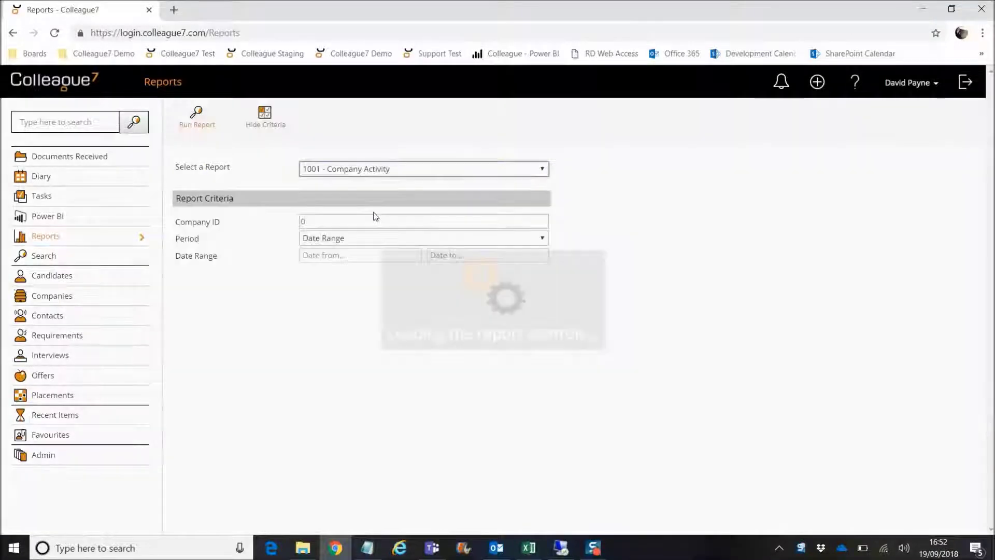
left_click(322, 223)
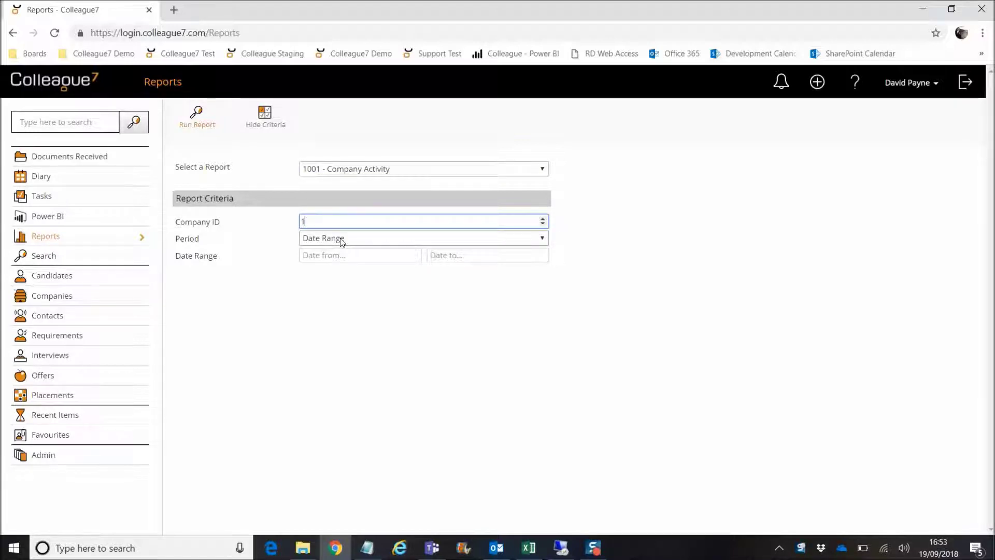
left_click(342, 293)
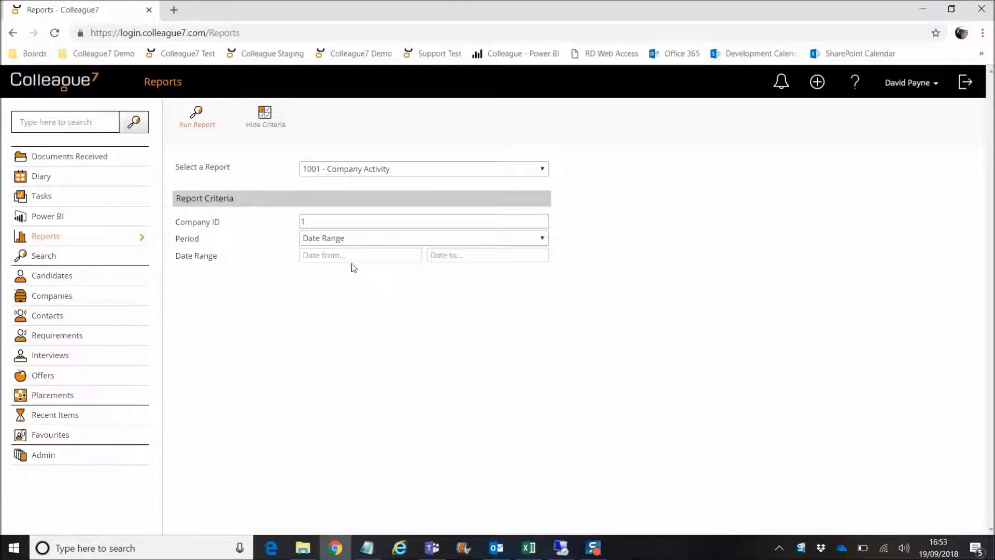
- Set the date range from 1 Sep 1991 to 19 Sep 2018 using the calendars
left_click(347, 257)
left_click(399, 273)
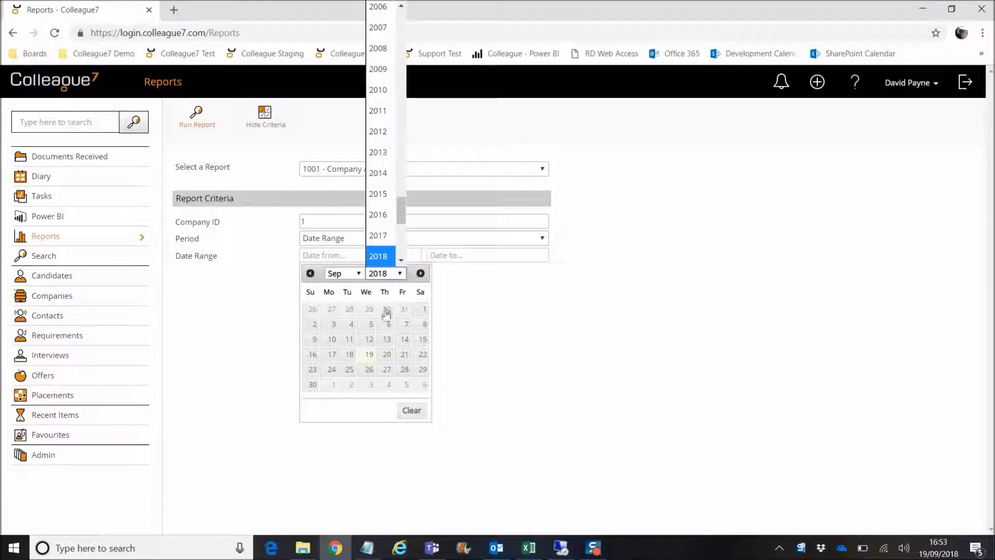
scroll(375, 207, "up", 10)
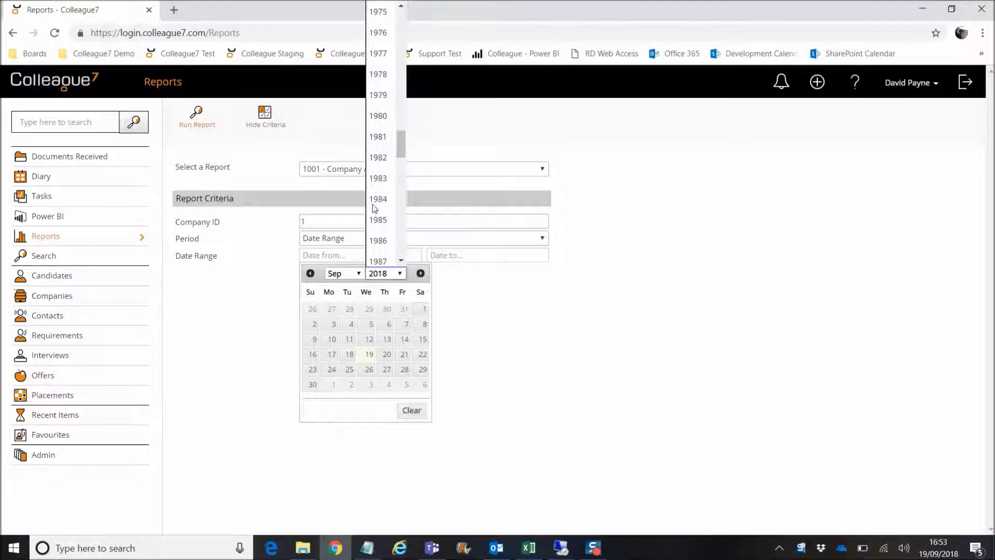
scroll(374, 208, "down", 2)
left_click(378, 213)
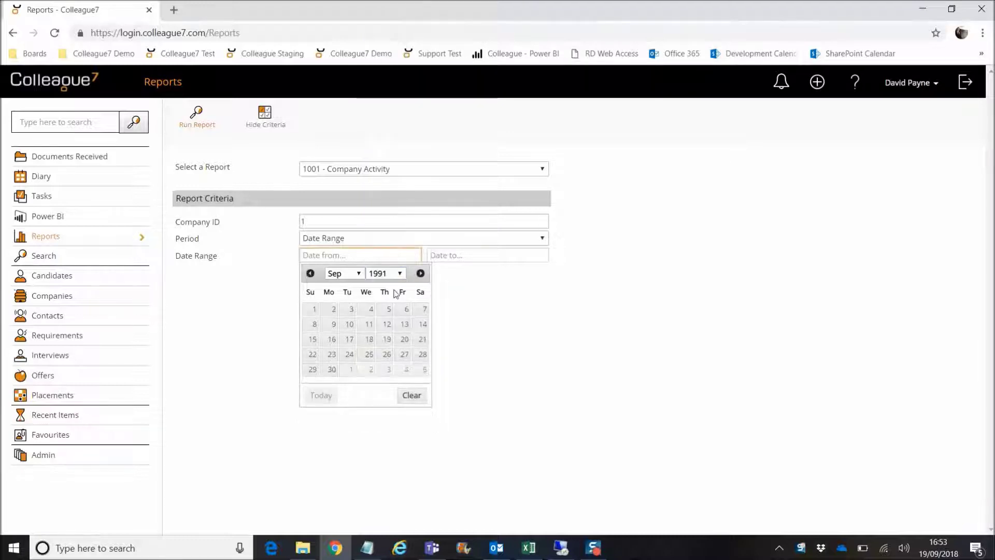
left_click(313, 310)
left_click(462, 254)
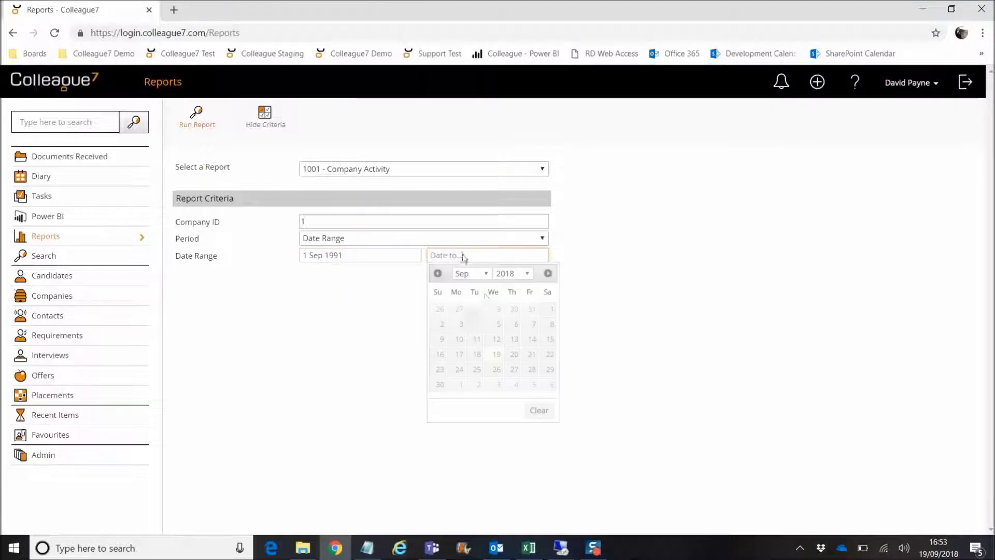
left_click(496, 354)
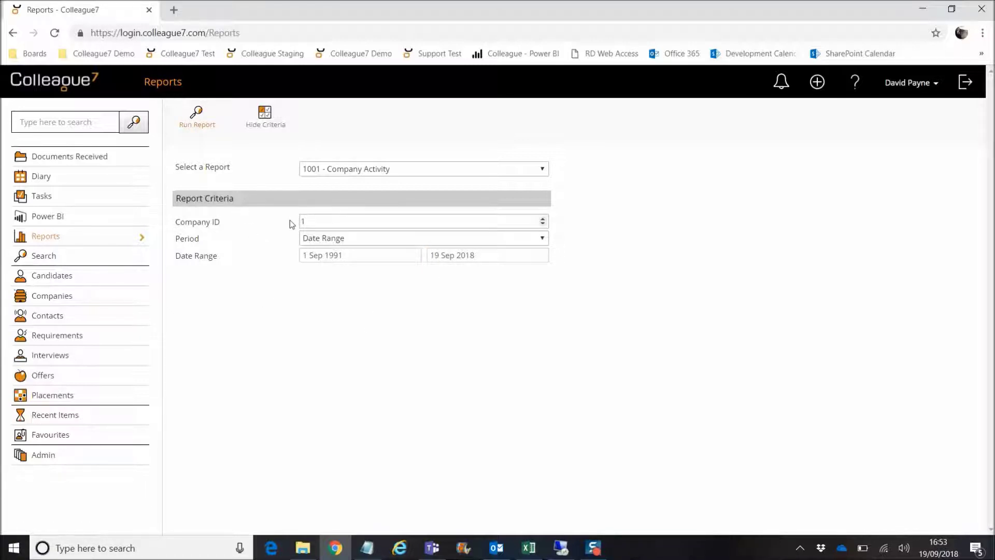
- Run the Company Activity report for Colleague Software Limited and scroll through its first page
left_click(198, 118)
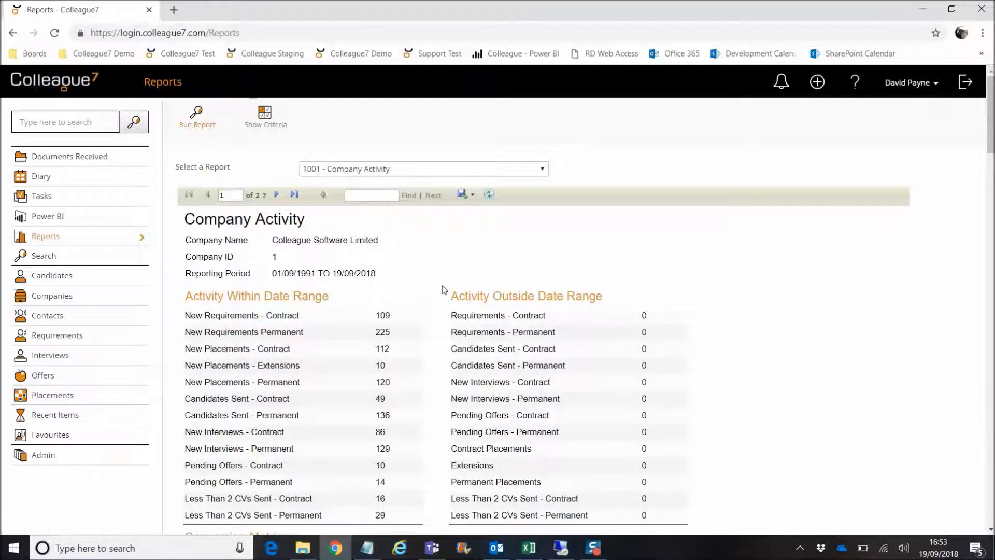
scroll(438, 296, "down", 3)
scroll(437, 298, "up", 3)
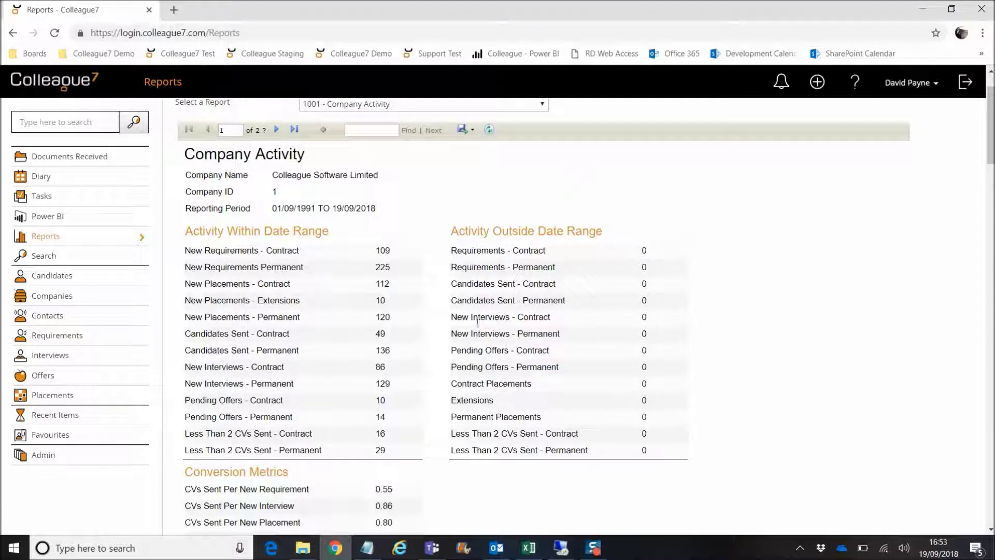
scroll(534, 245, "up", 1)
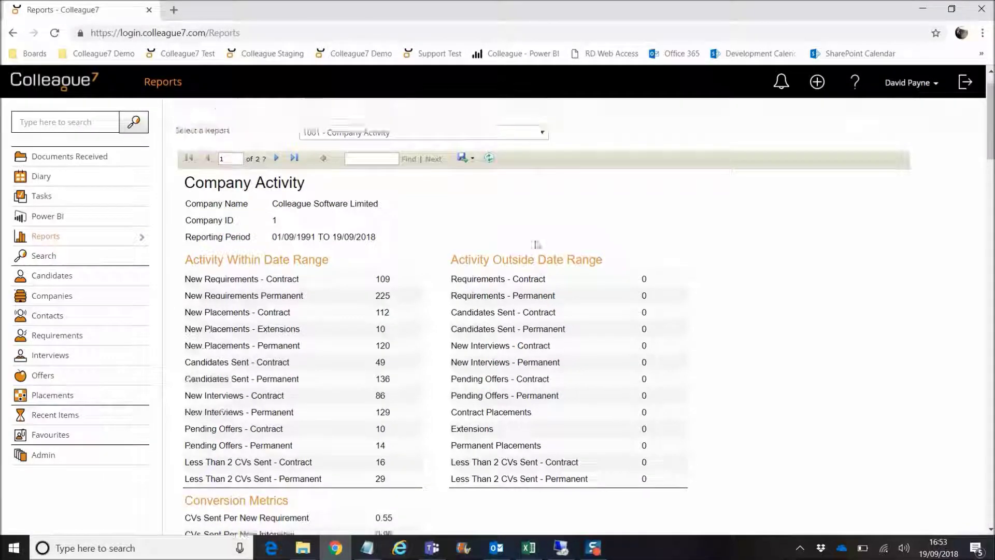
- Highlight the 01/09/1991 to 19/09/2018 reporting period, review the activity counts, and advance to page 2
left_click_drag(271, 273, 394, 275)
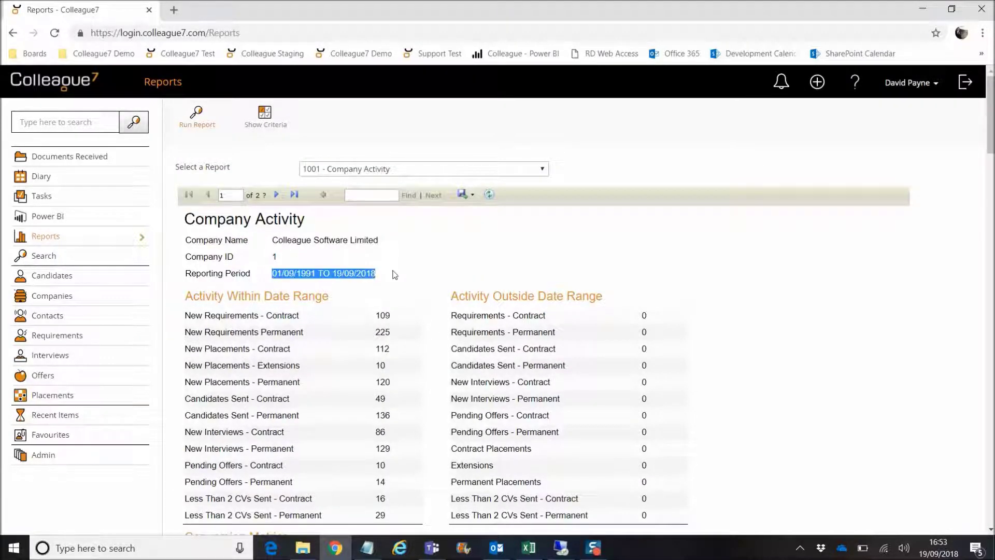
left_click(394, 275)
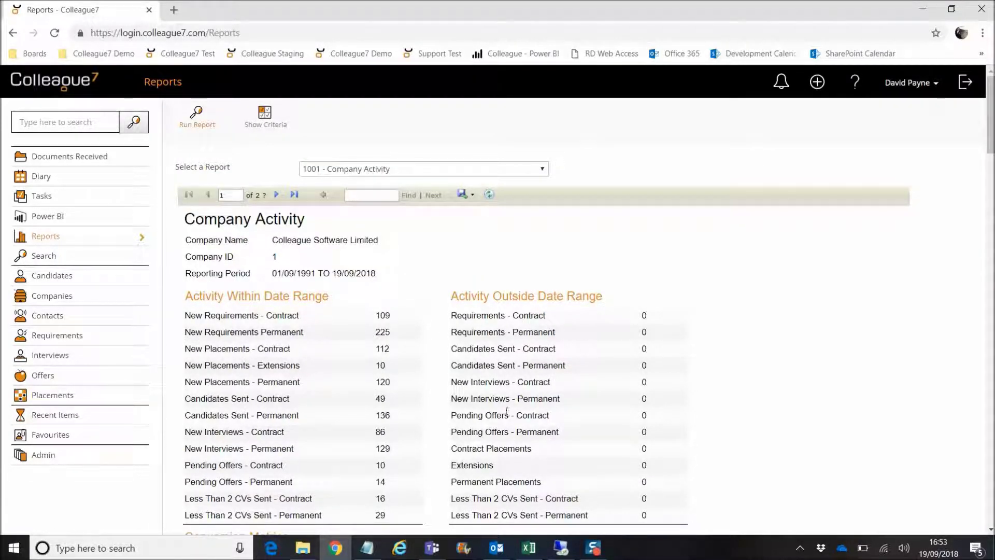
scroll(596, 311, "down", 1)
scroll(518, 363, "down", 1)
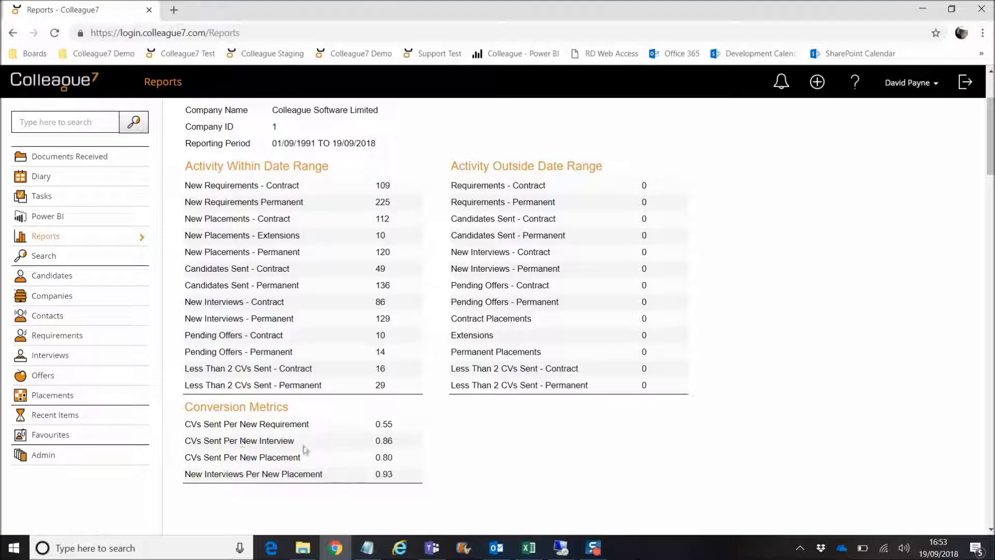
scroll(443, 414, "up", 3)
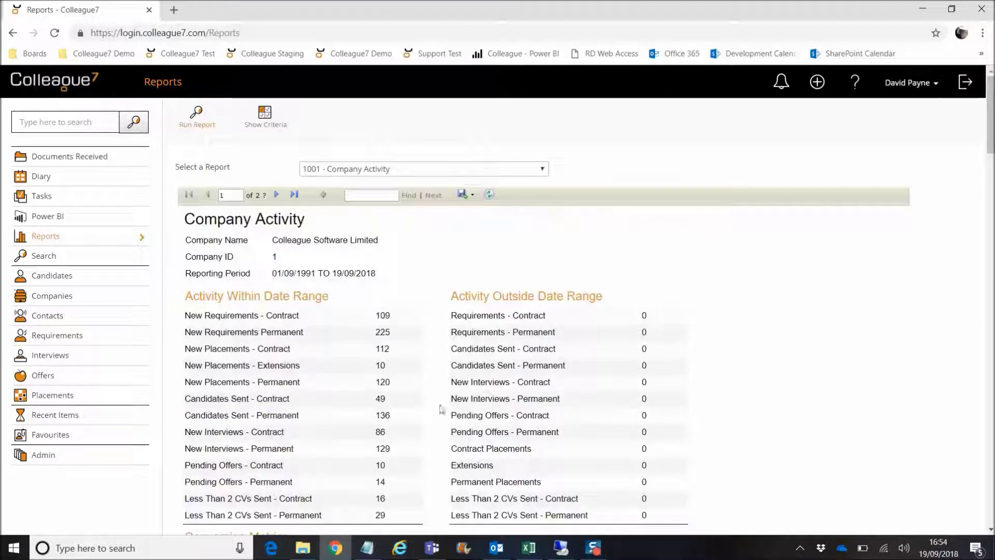
left_click(278, 197)
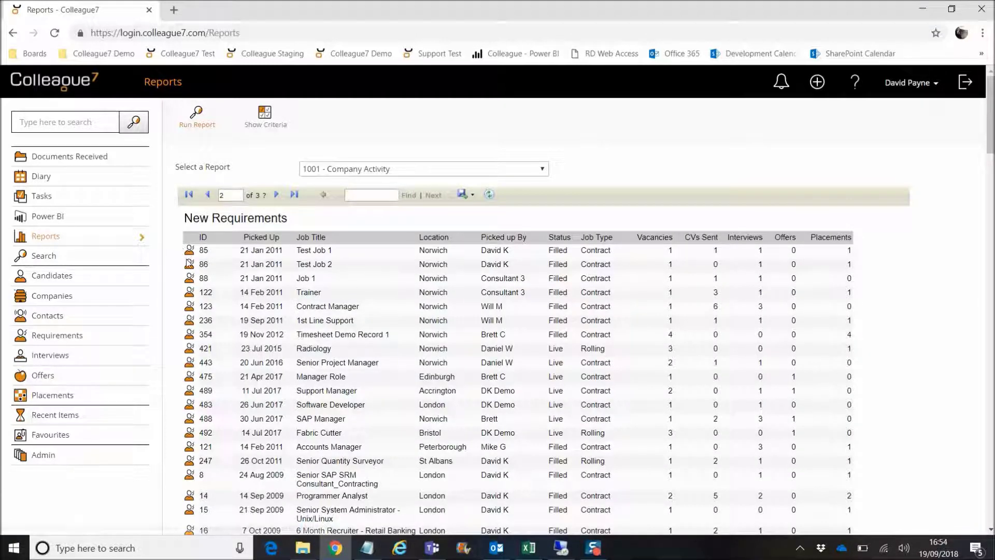
- Page forward to page 4, the New Contract Placements table, then bring up the available reports list
left_click(276, 195)
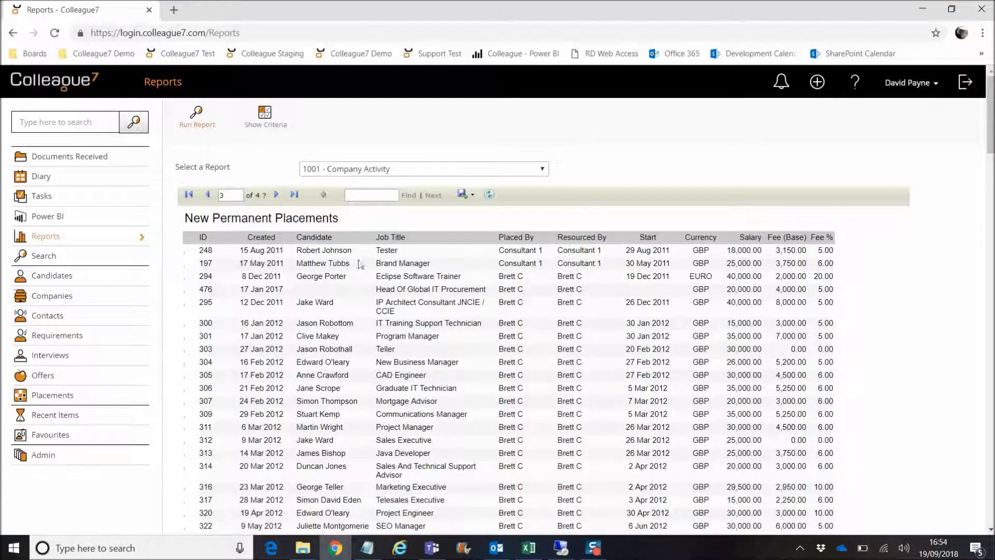
left_click(276, 195)
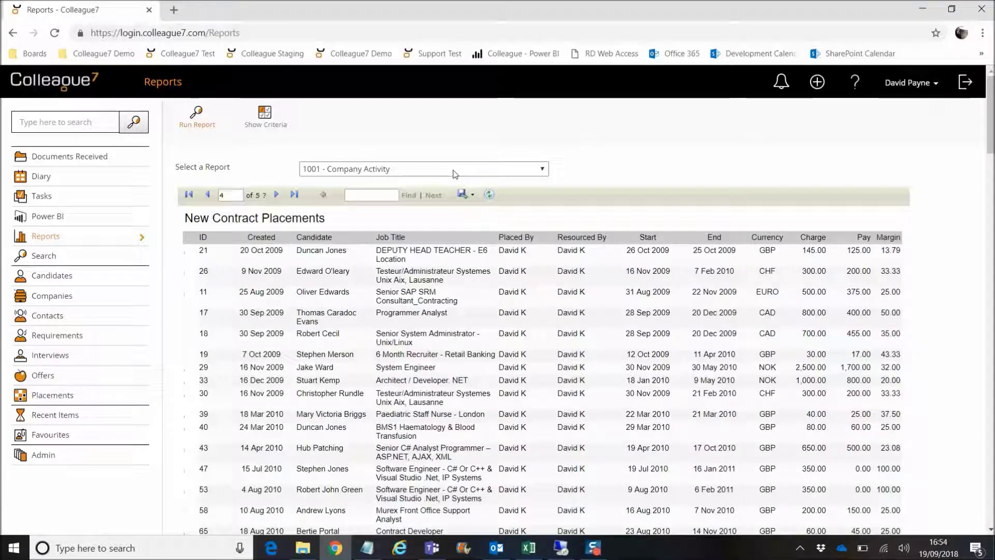
left_click(454, 173)
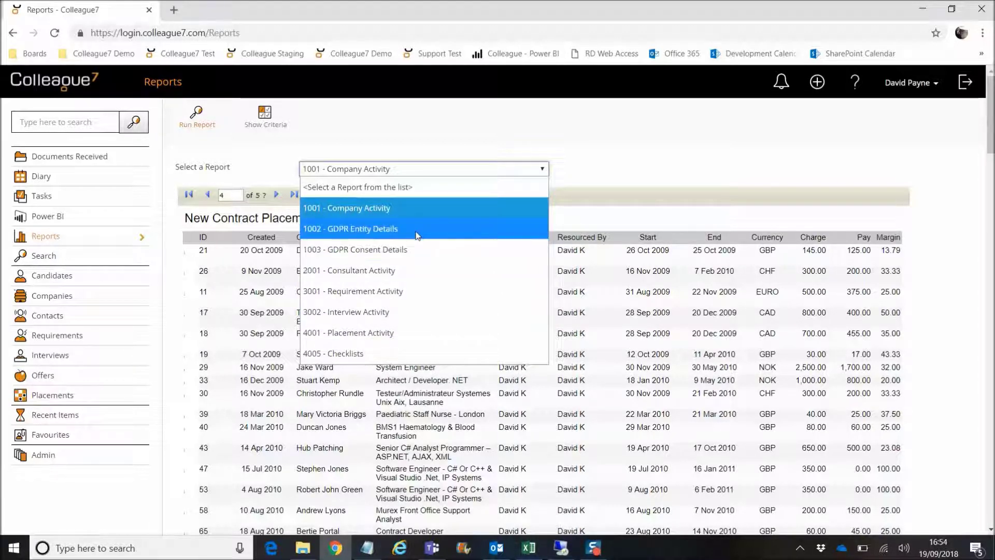
left_click(564, 155)
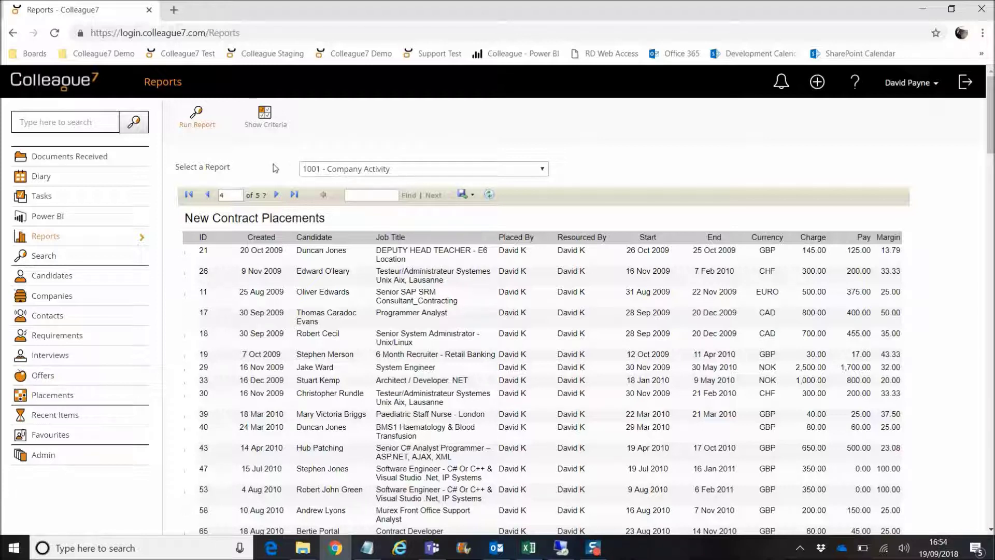
left_click(399, 174)
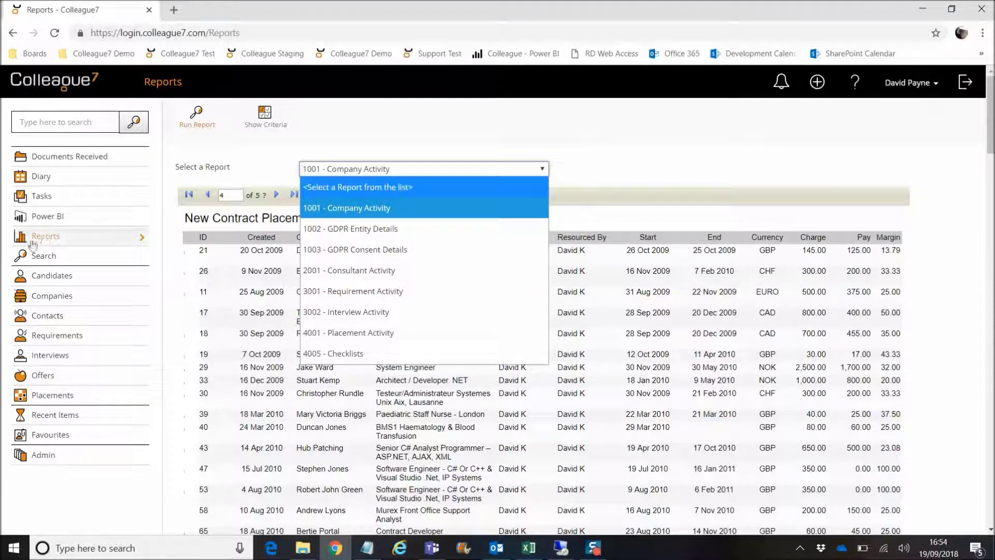
left_click(256, 166)
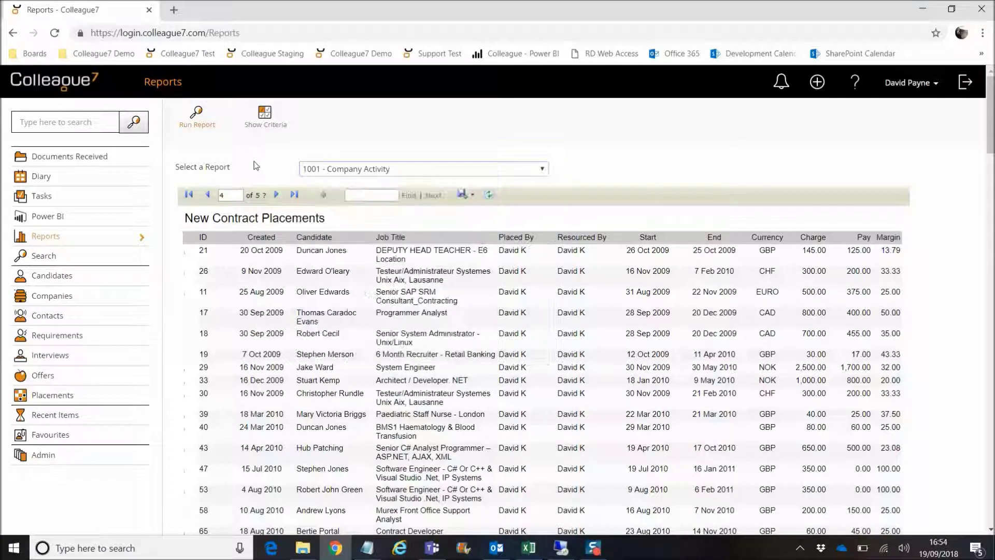